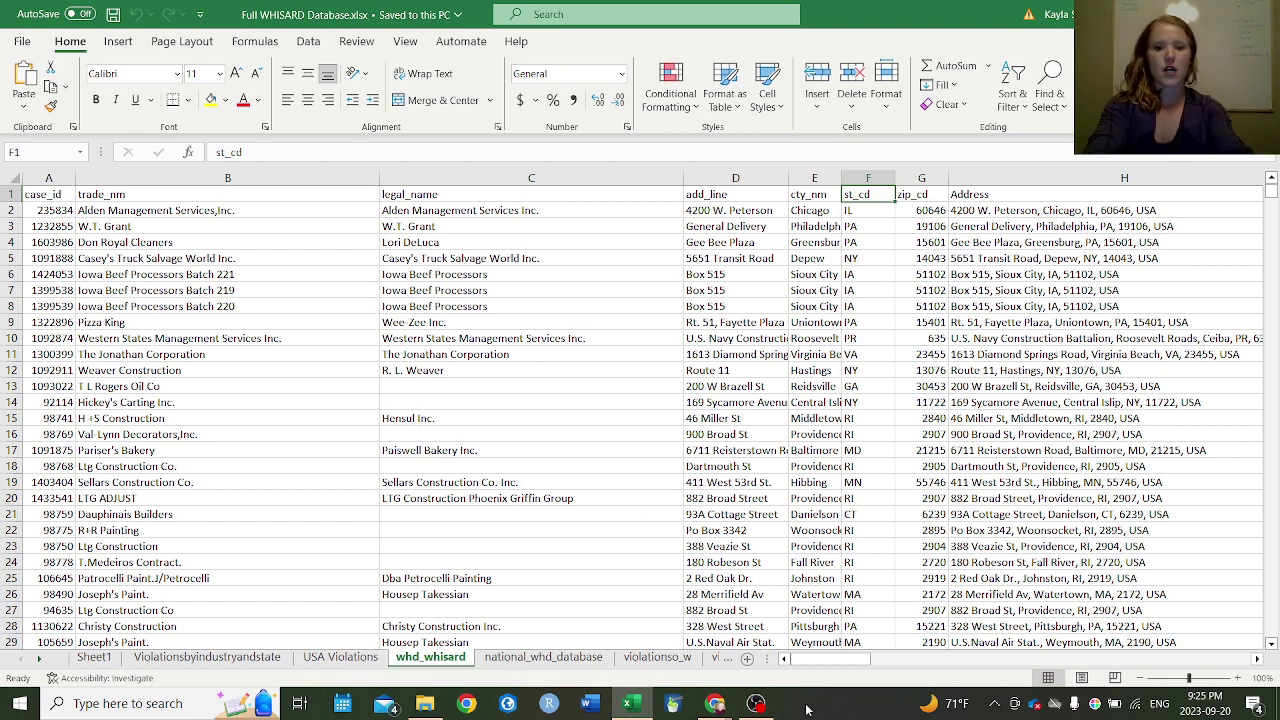
Insert a PivotTable on a new worksheet using the whole whd_whisard data range as its source
left_click_drag(830, 658, 1040, 658)
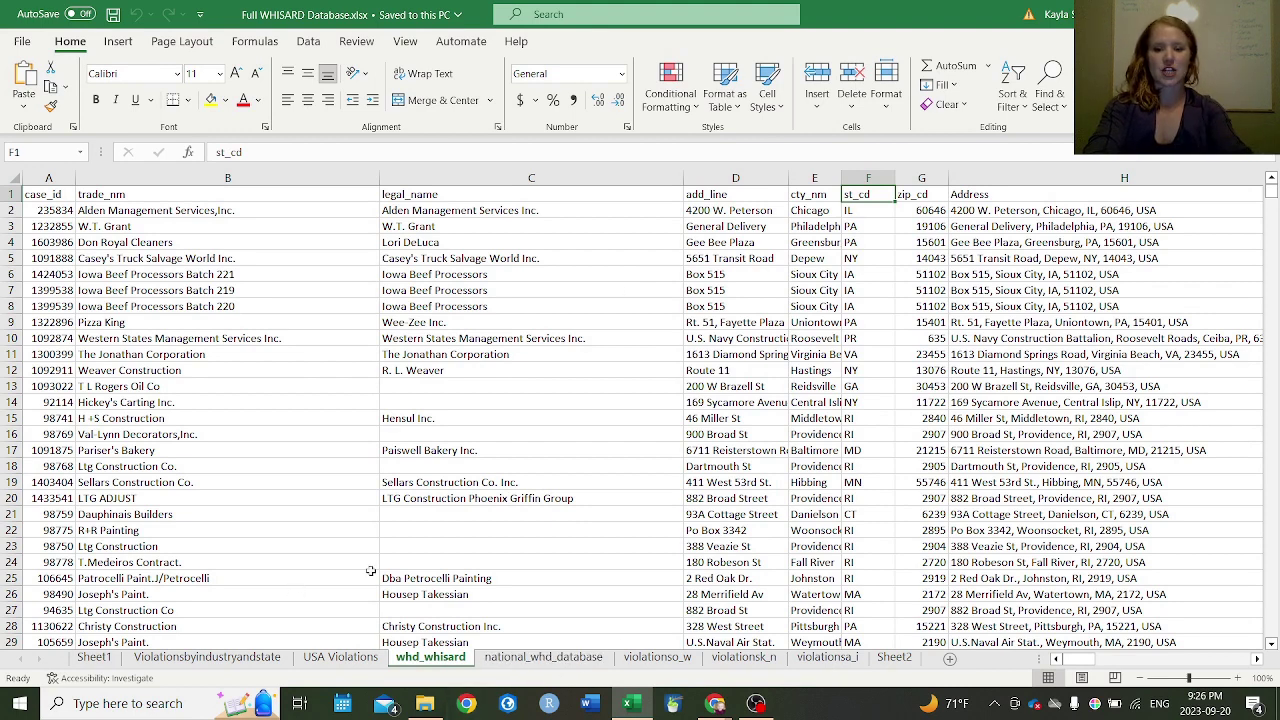
left_click(42, 195)
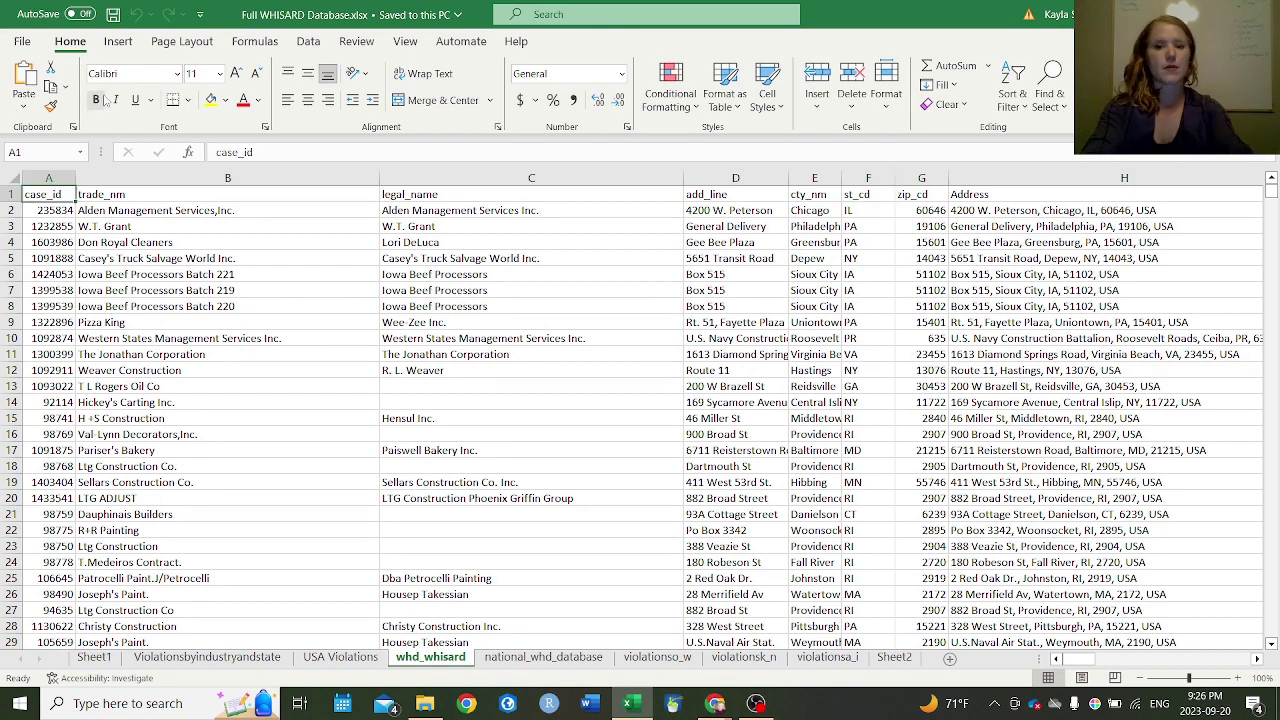
left_click(118, 41)
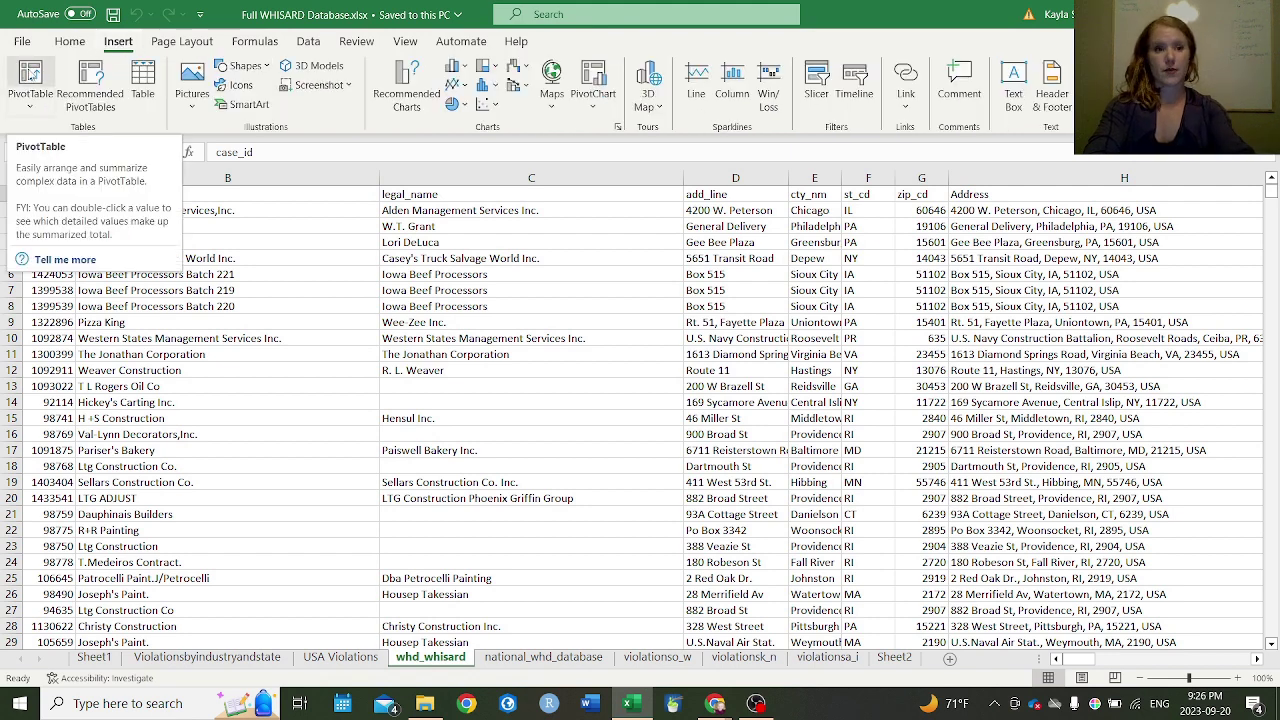
left_click(30, 86)
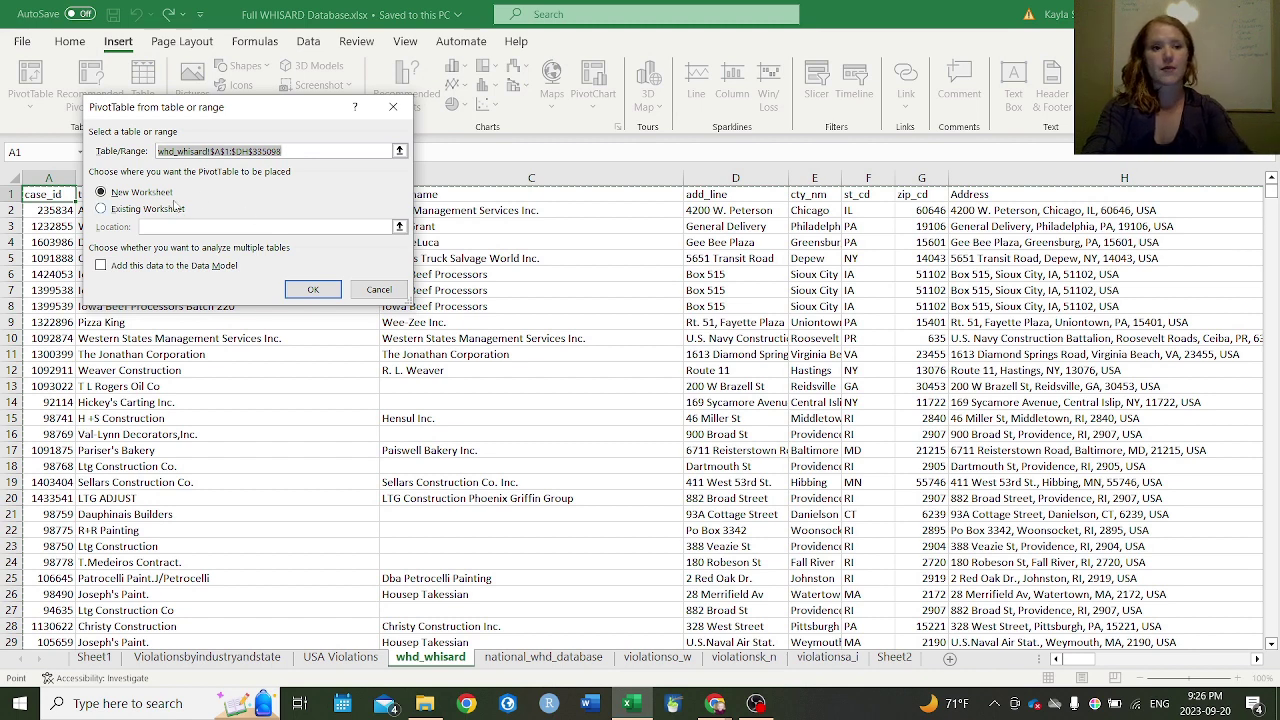
left_click(313, 290)
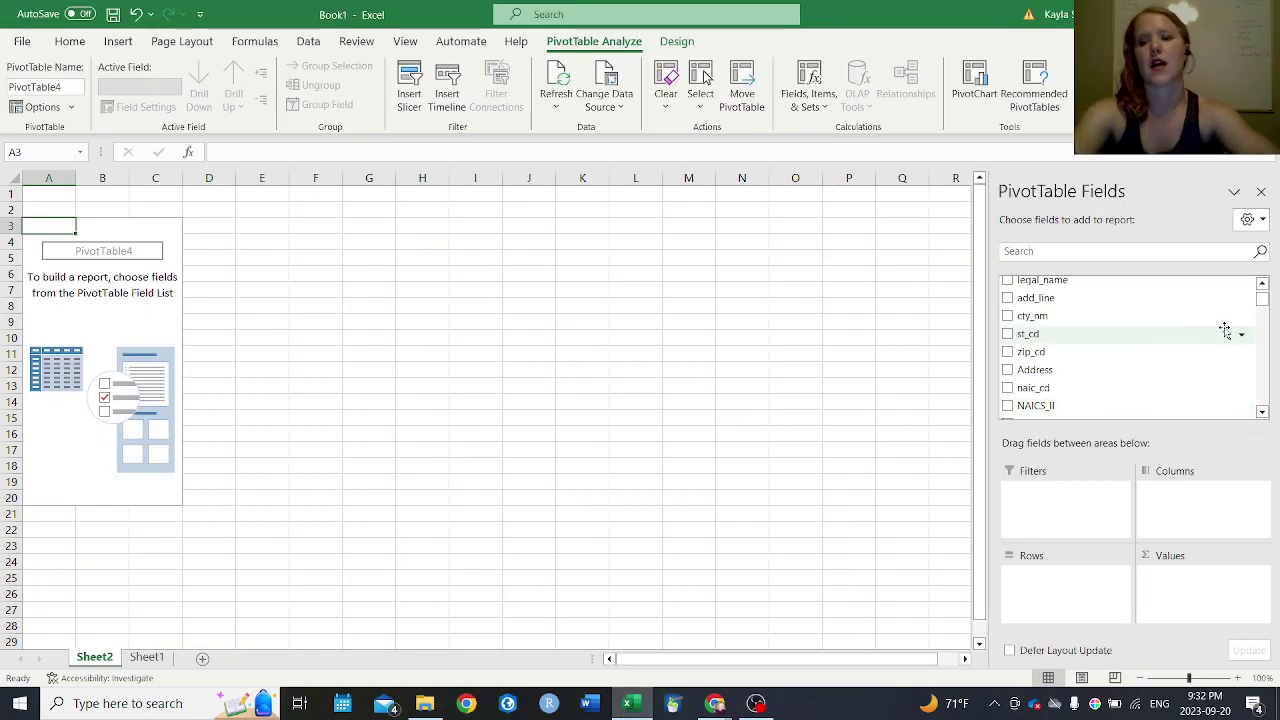
Add the state code field st_cd to the PivotTable's rows
mouse_move(1261, 302)
left_mouse_down()
mouse_move(1275, 360)
mouse_move(1265, 404)
mouse_move(1264, 297)
left_mouse_up()
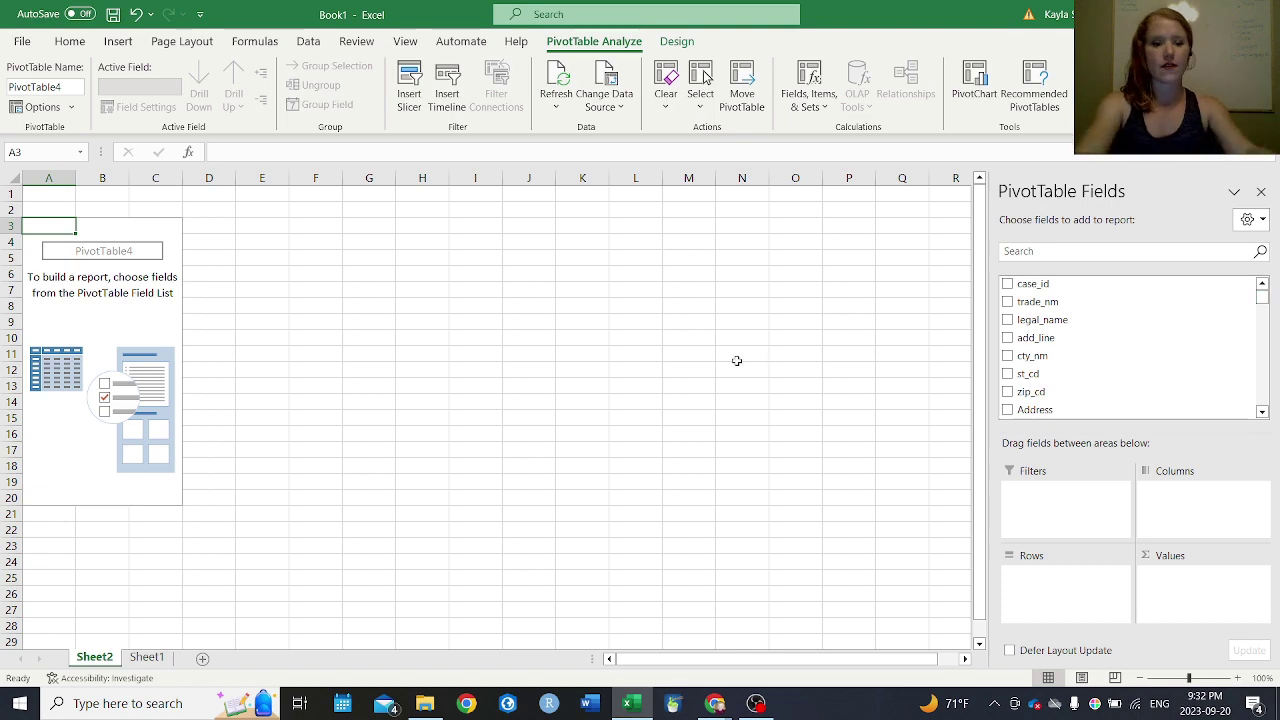
left_click(143, 657)
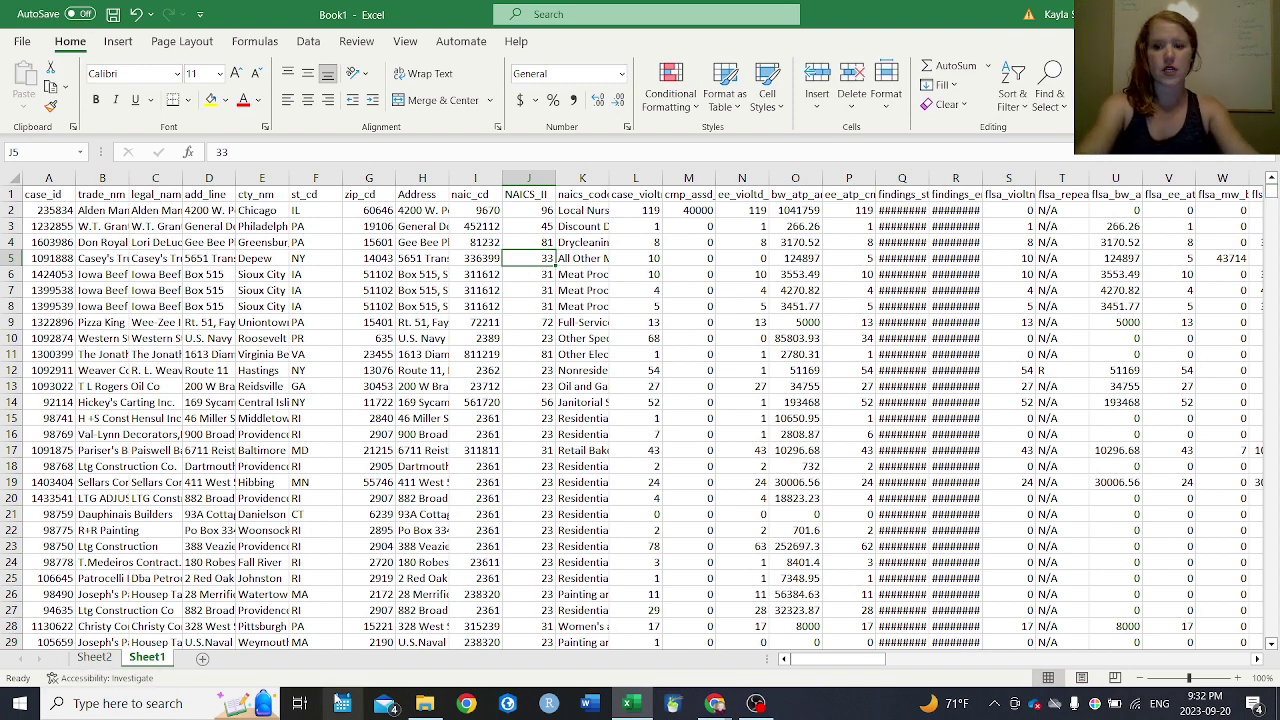
left_click(95, 658)
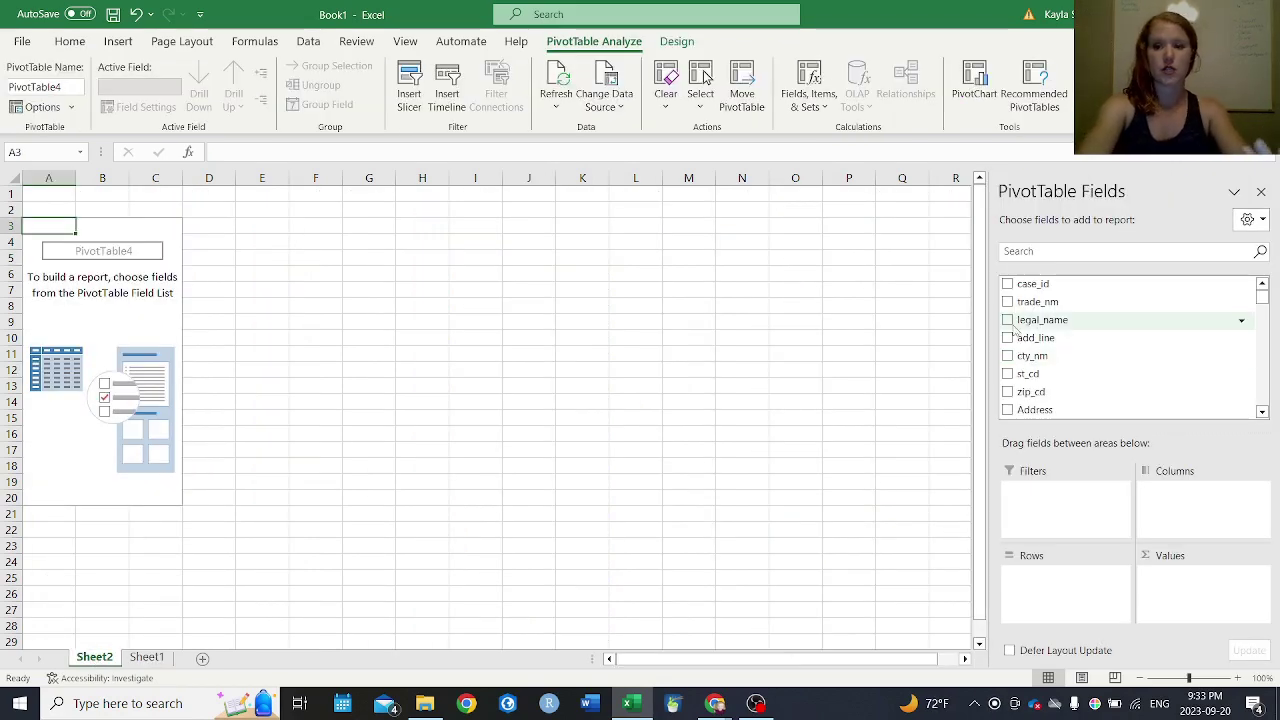
left_click(1007, 374)
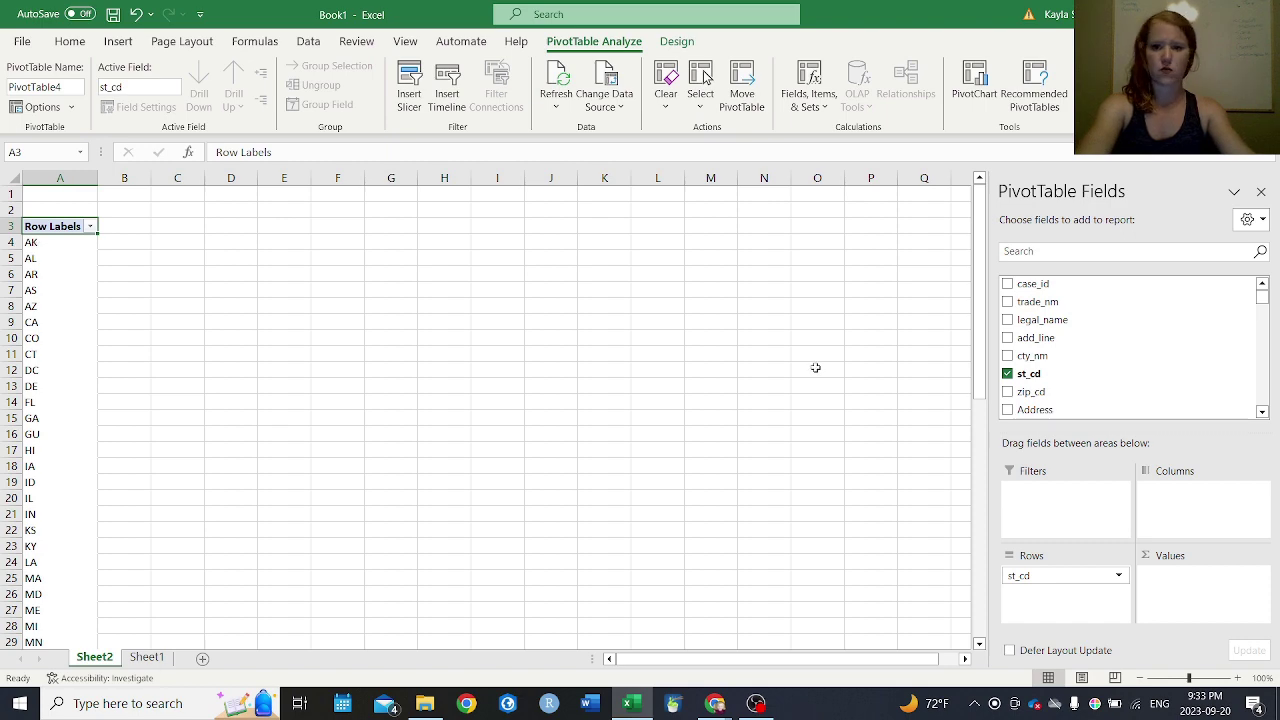
left_click_drag(981, 372, 983, 250)
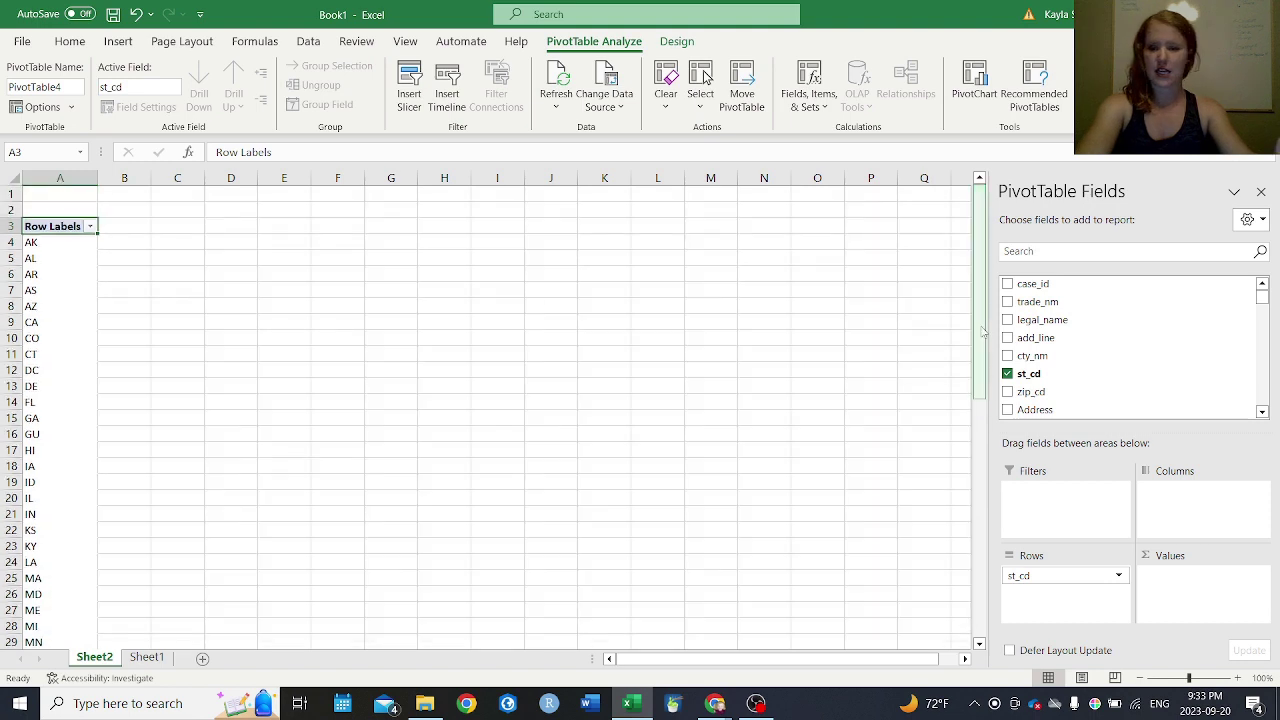
Try naic_cd as a second row field beneath st_cd, inspect the resulting list and take the field out again
left_click(1262, 411)
left_click(1262, 411)
left_click(1262, 411)
left_click(1262, 411)
left_click(1262, 411)
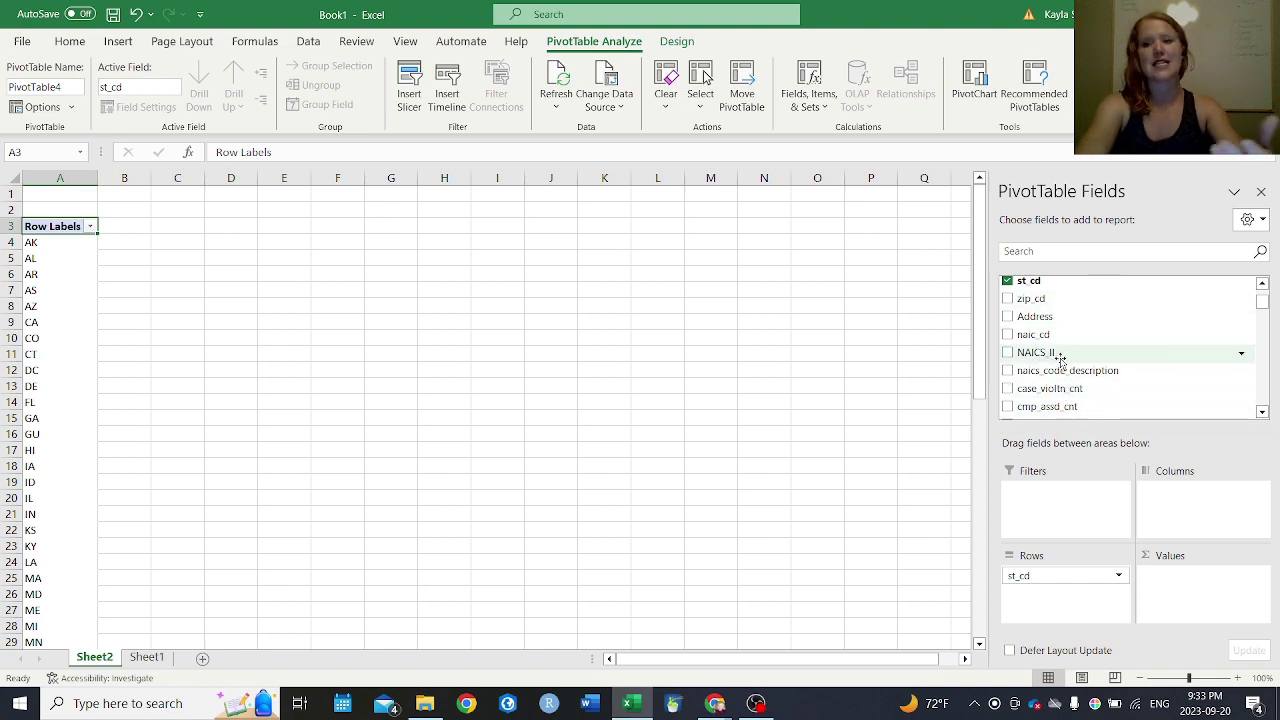
left_click(1009, 337)
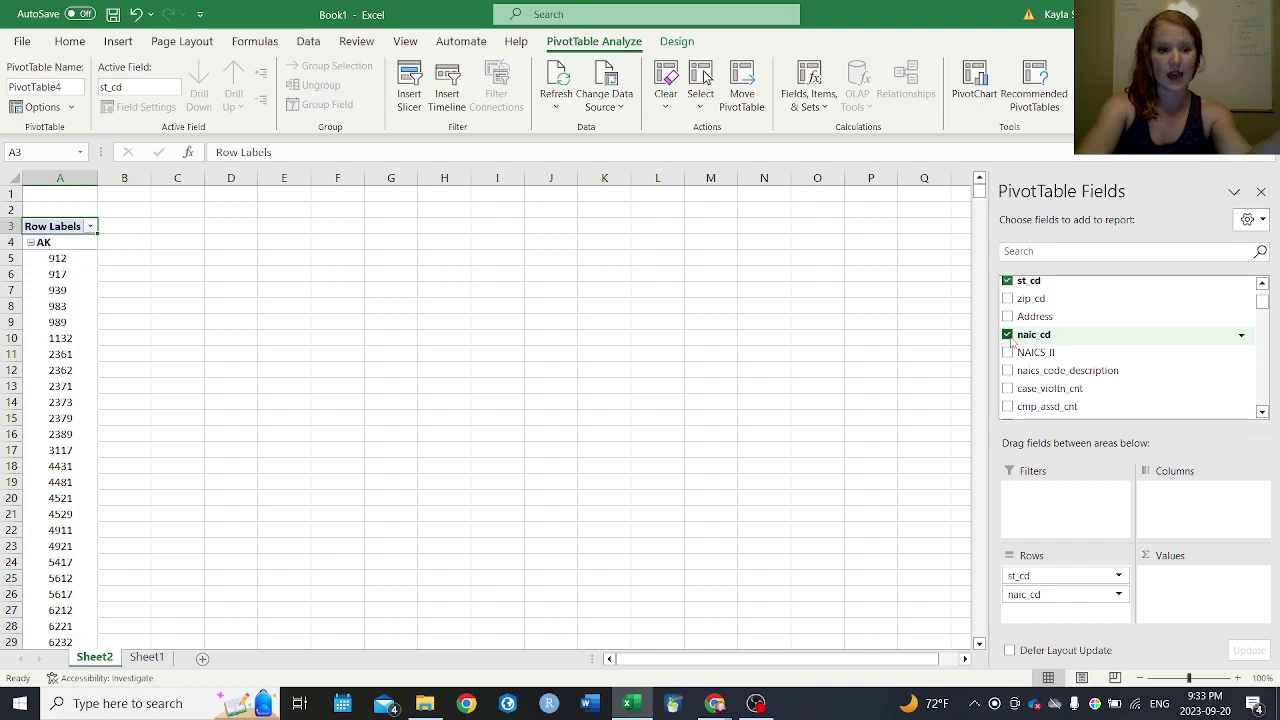
left_click_drag(980, 195, 991, 651)
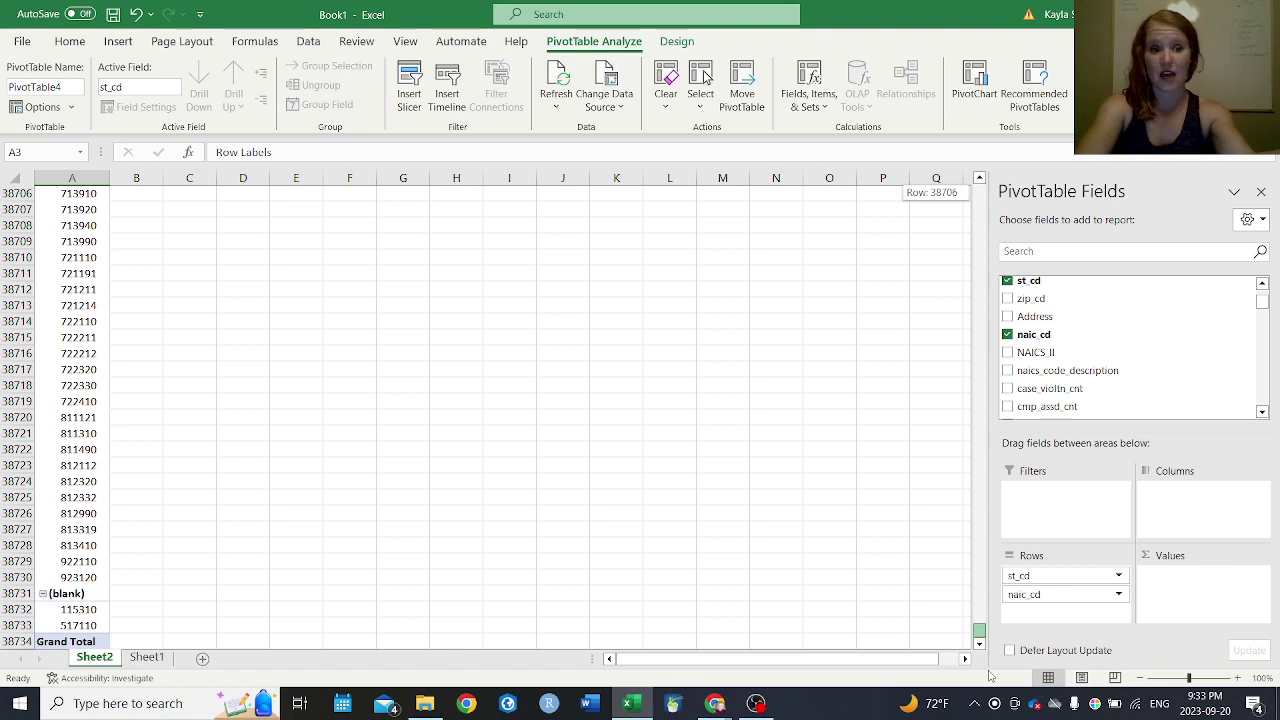
left_click_drag(990, 677, 982, 190)
left_click(1007, 334)
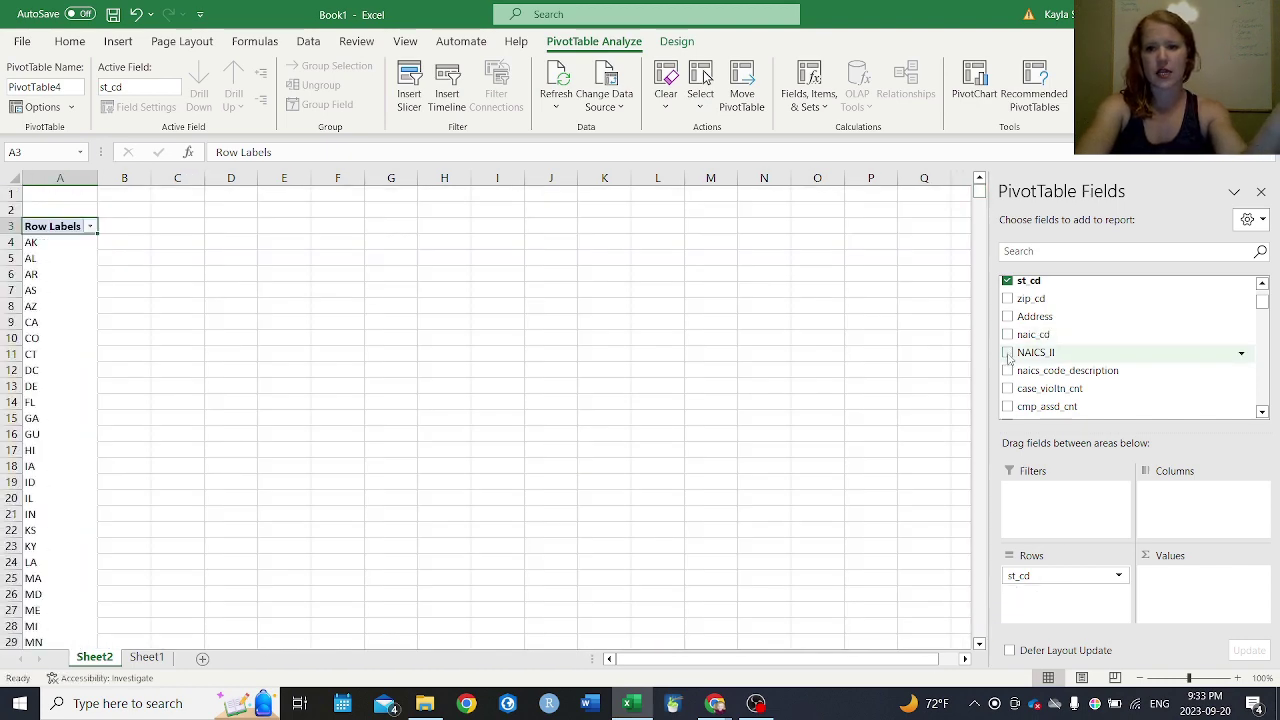
Add the two-digit industry field NAICS_II to the PivotTable and place it in the columns area
left_click(1007, 352)
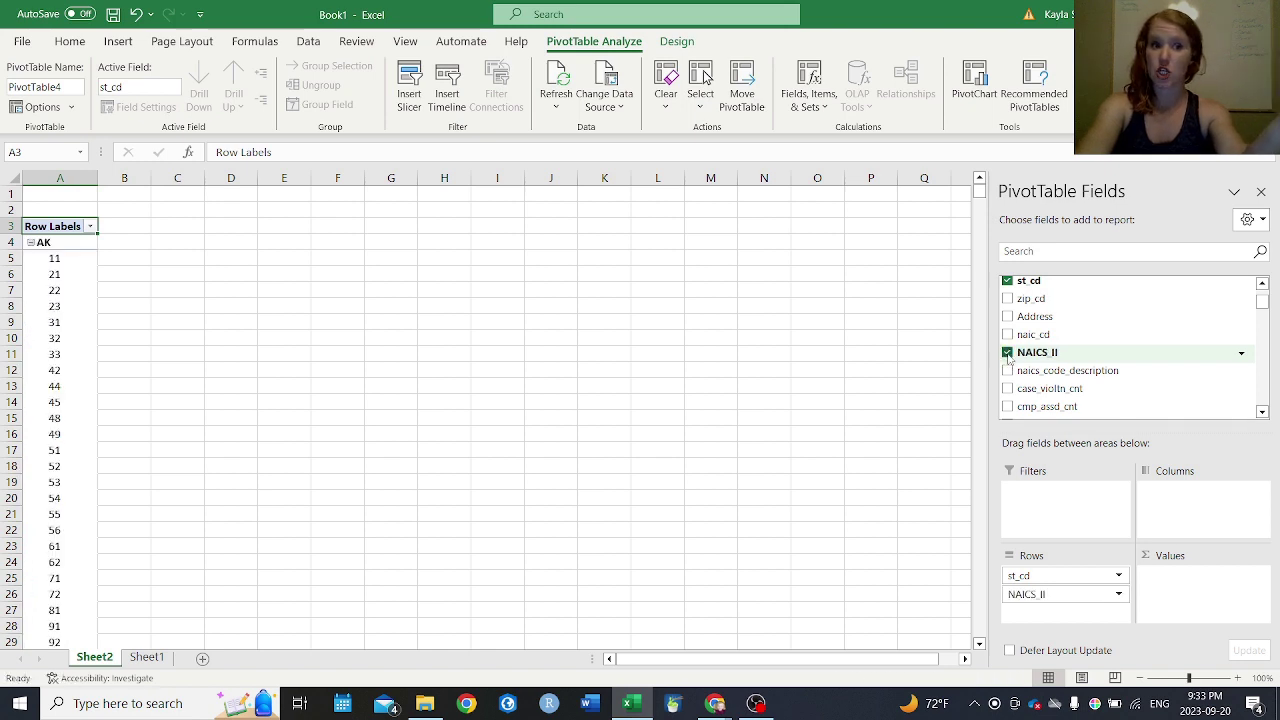
left_click_drag(1063, 594, 1178, 532)
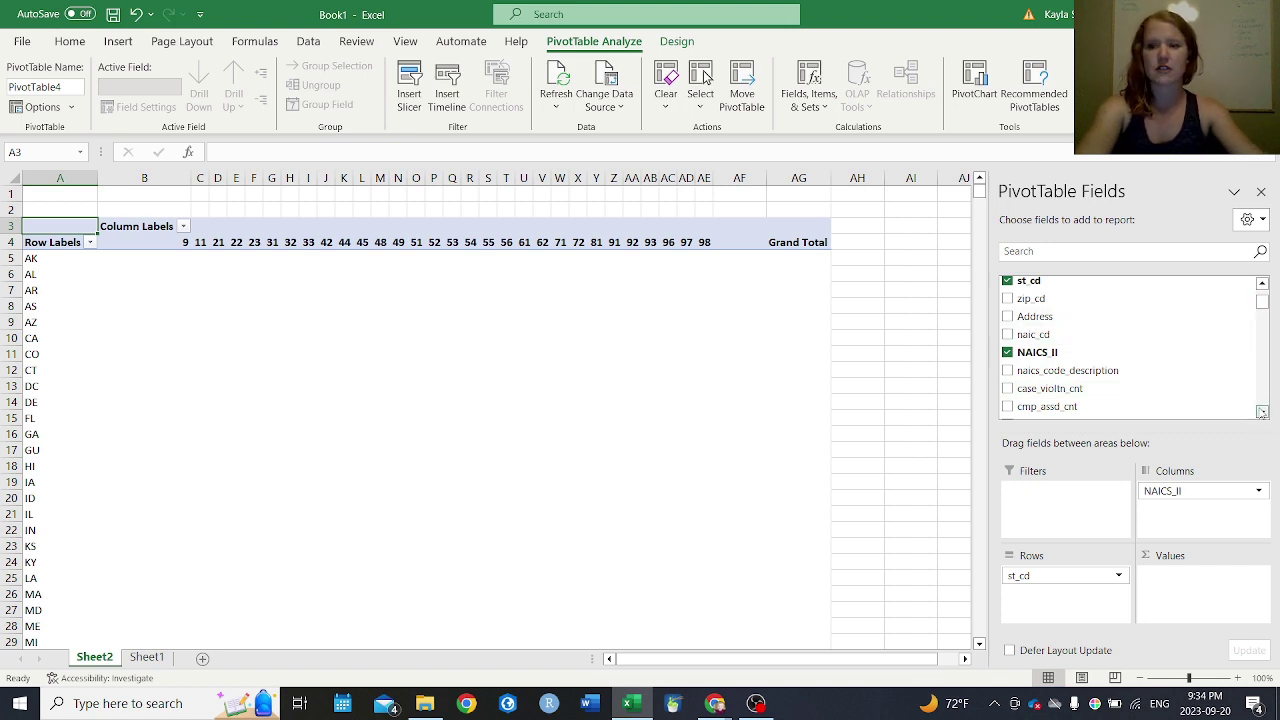
Add the case_violtn_cnt field to the PivotTable's values as a sum
left_click(1262, 412)
left_click(1262, 412)
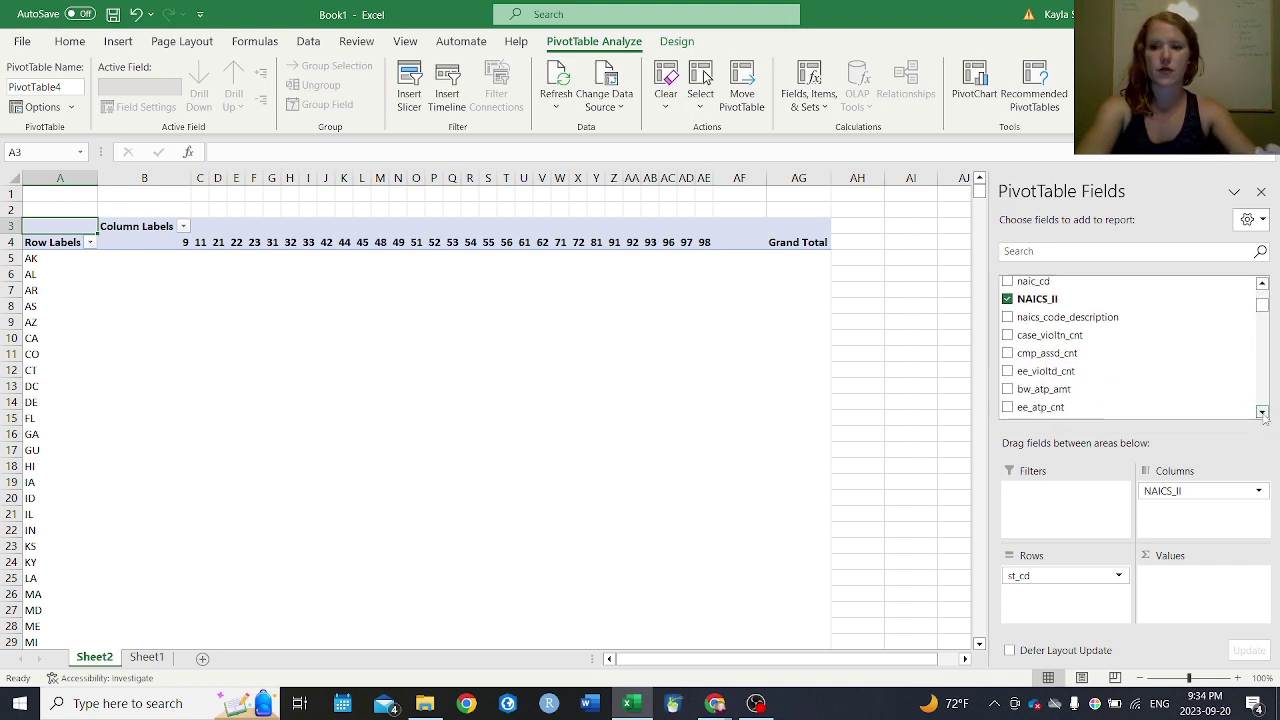
left_click(1262, 412)
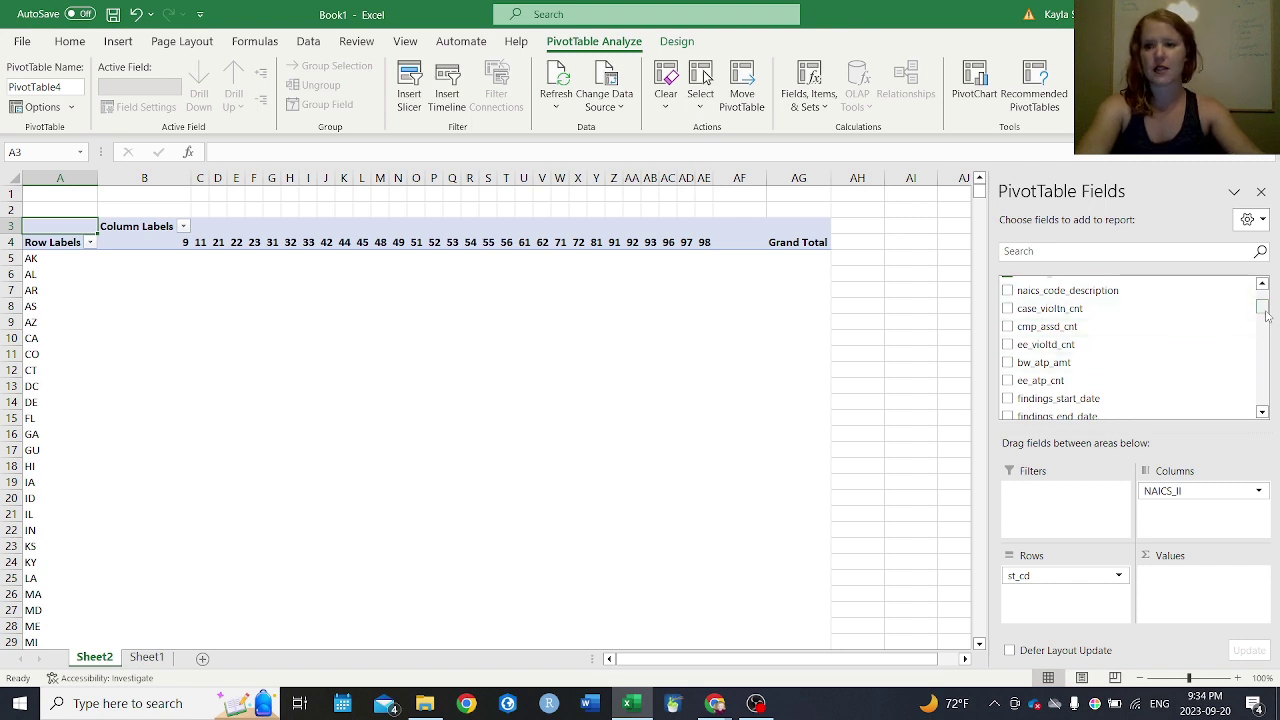
mouse_move(1263, 306)
left_mouse_down()
mouse_move(1265, 344)
mouse_move(1265, 330)
left_mouse_up()
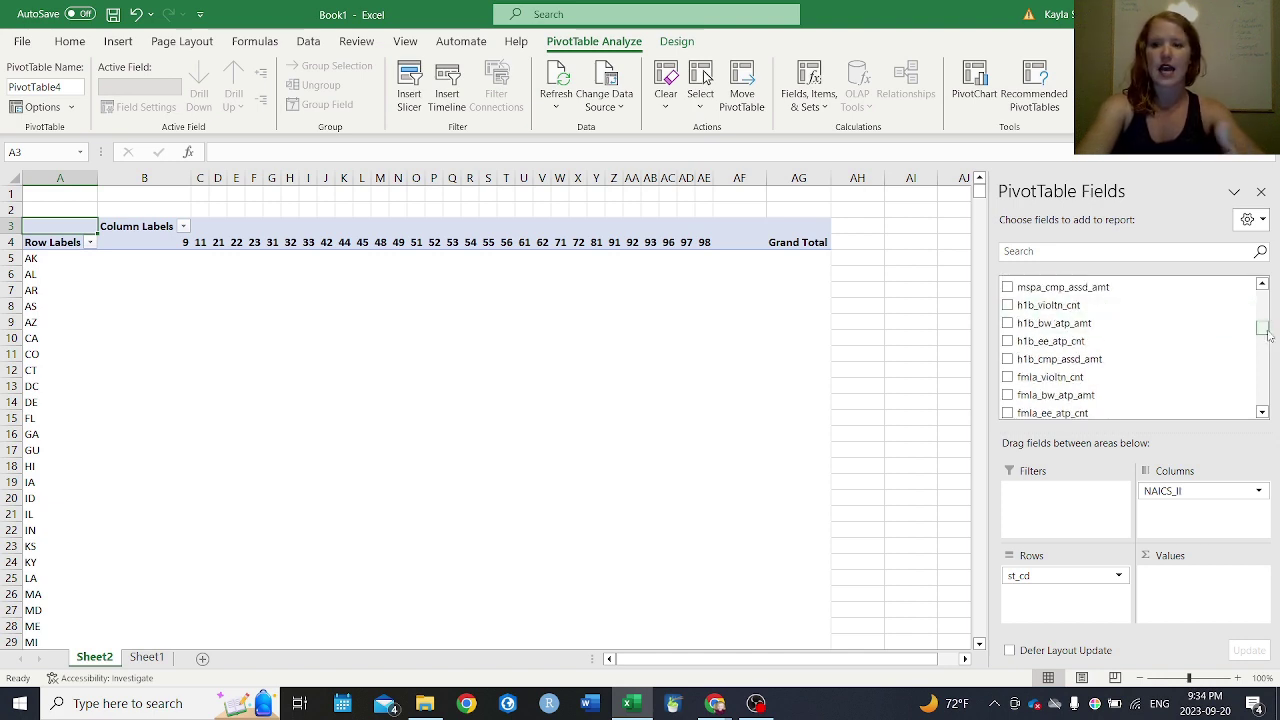
mouse_move(1260, 328)
left_mouse_down()
mouse_move(1265, 303)
mouse_move(1265, 314)
left_mouse_up()
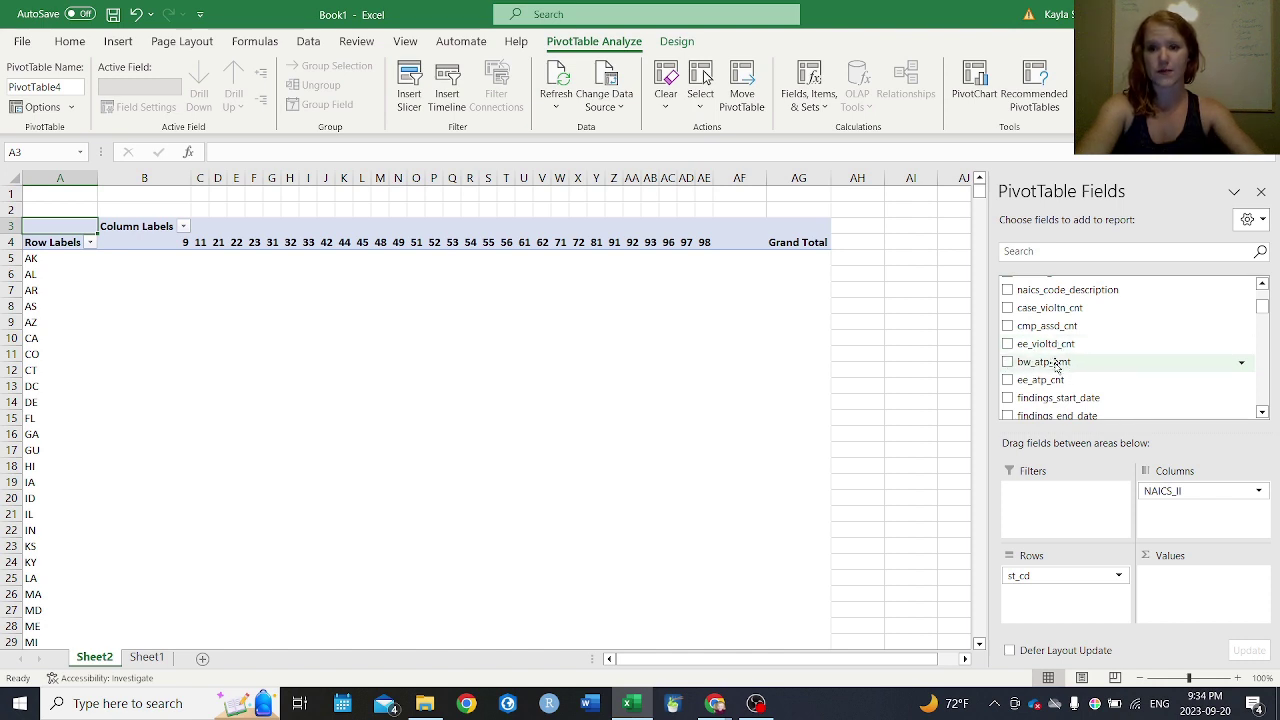
left_click(1008, 309)
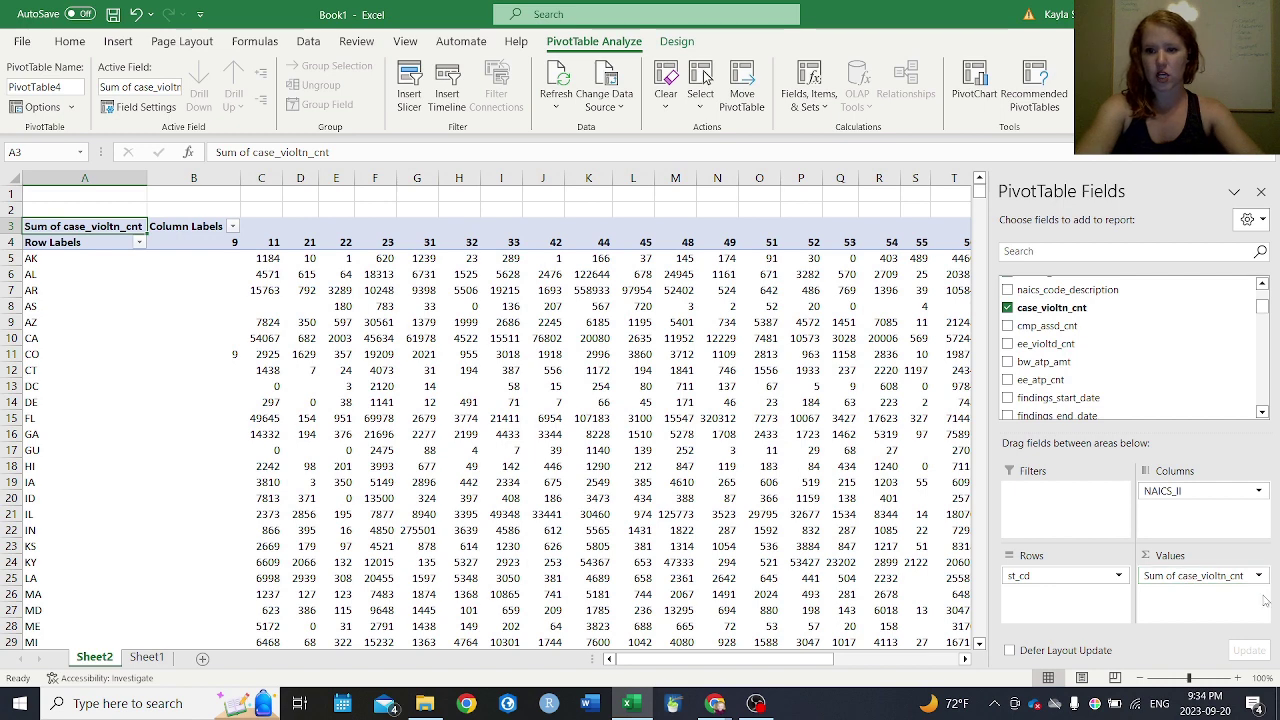
Try Average and Count as the summary calculation for case_violtn_cnt, then keep Sum
left_click(1197, 577)
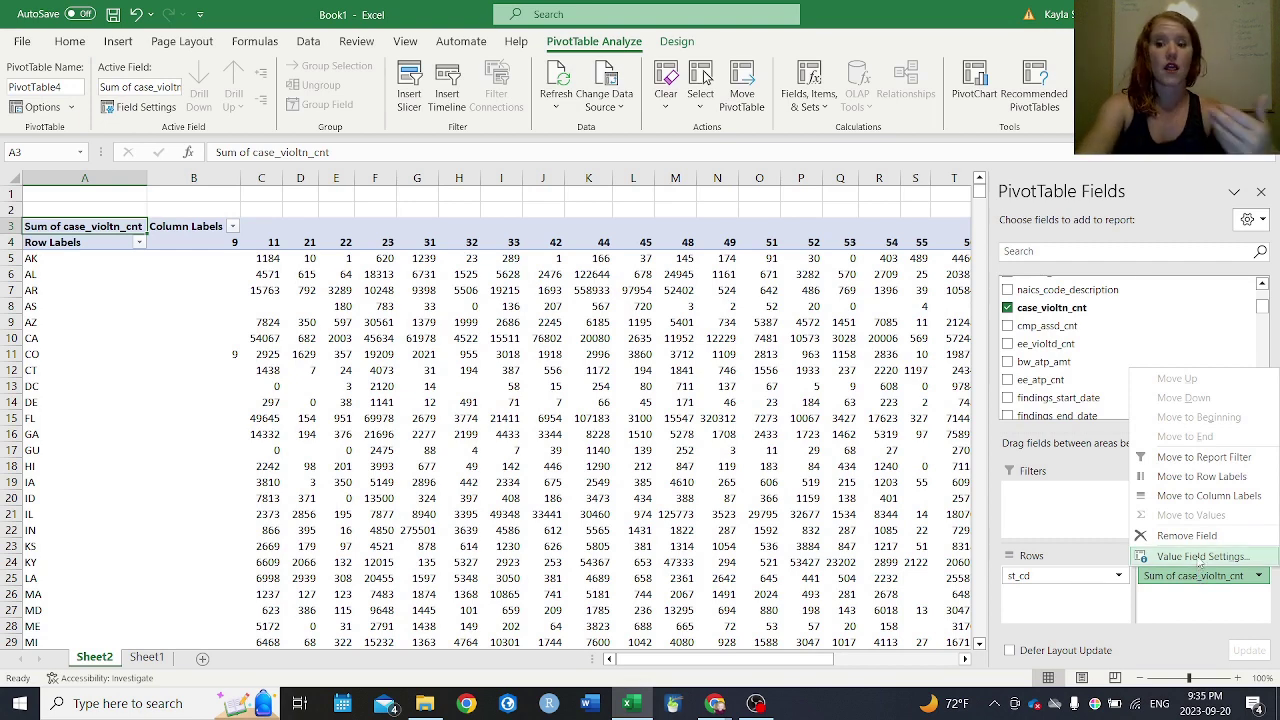
left_click(1199, 557)
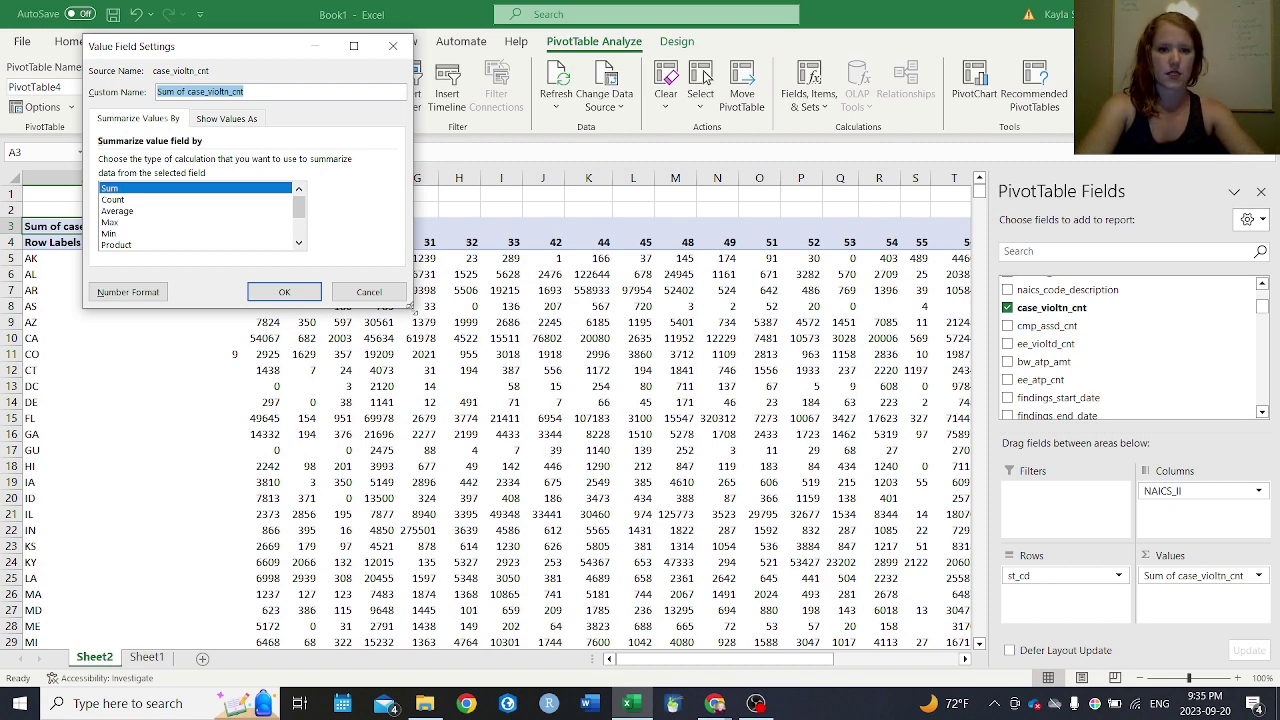
left_click_drag(409, 307, 519, 430)
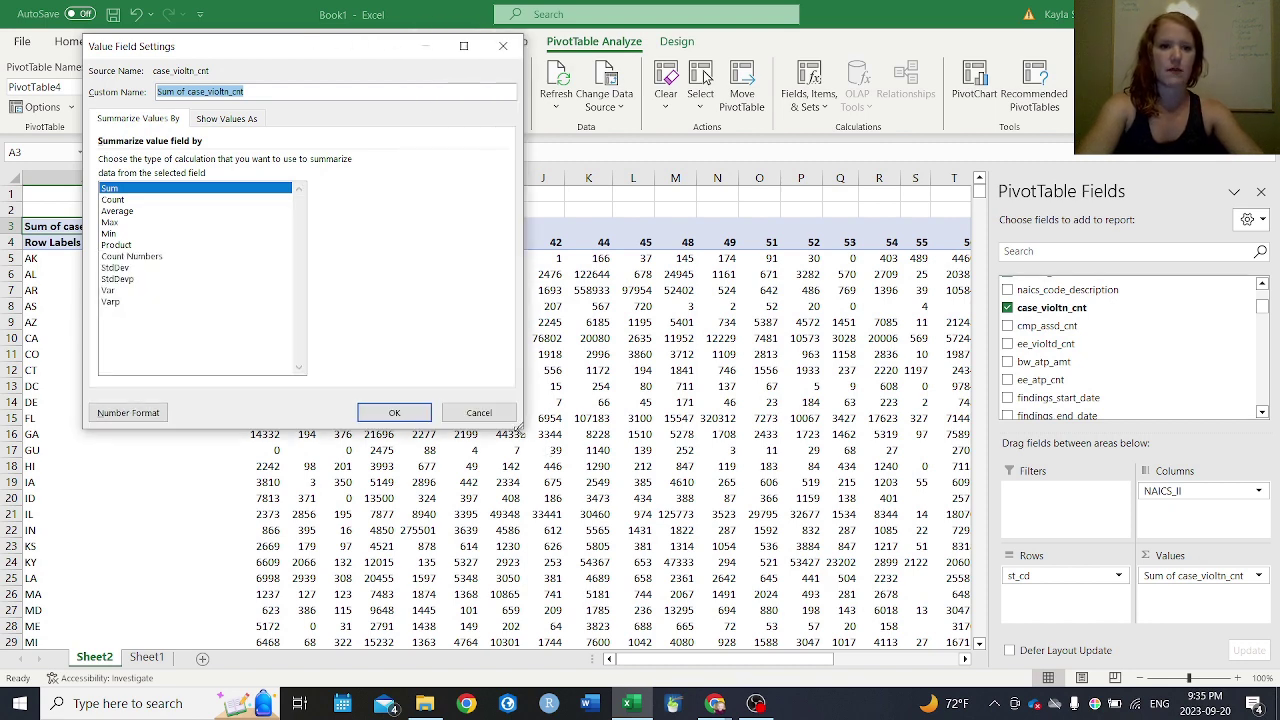
left_click(114, 211)
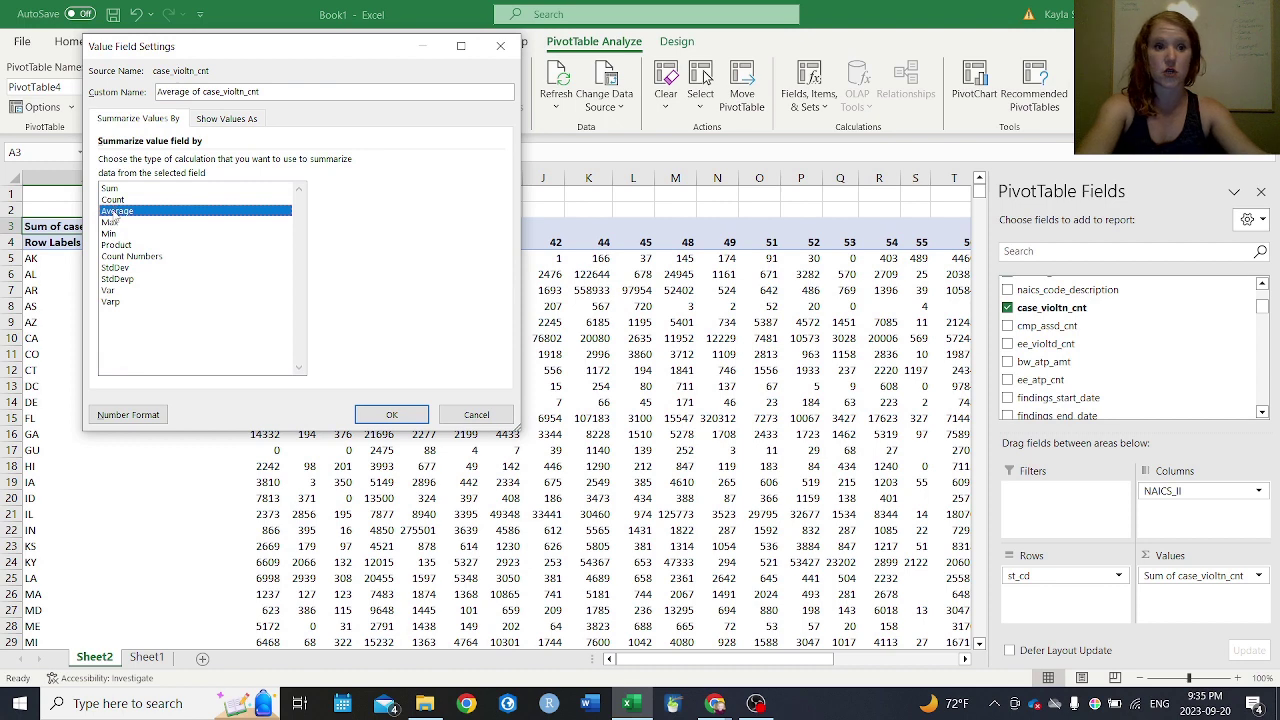
left_click(113, 200)
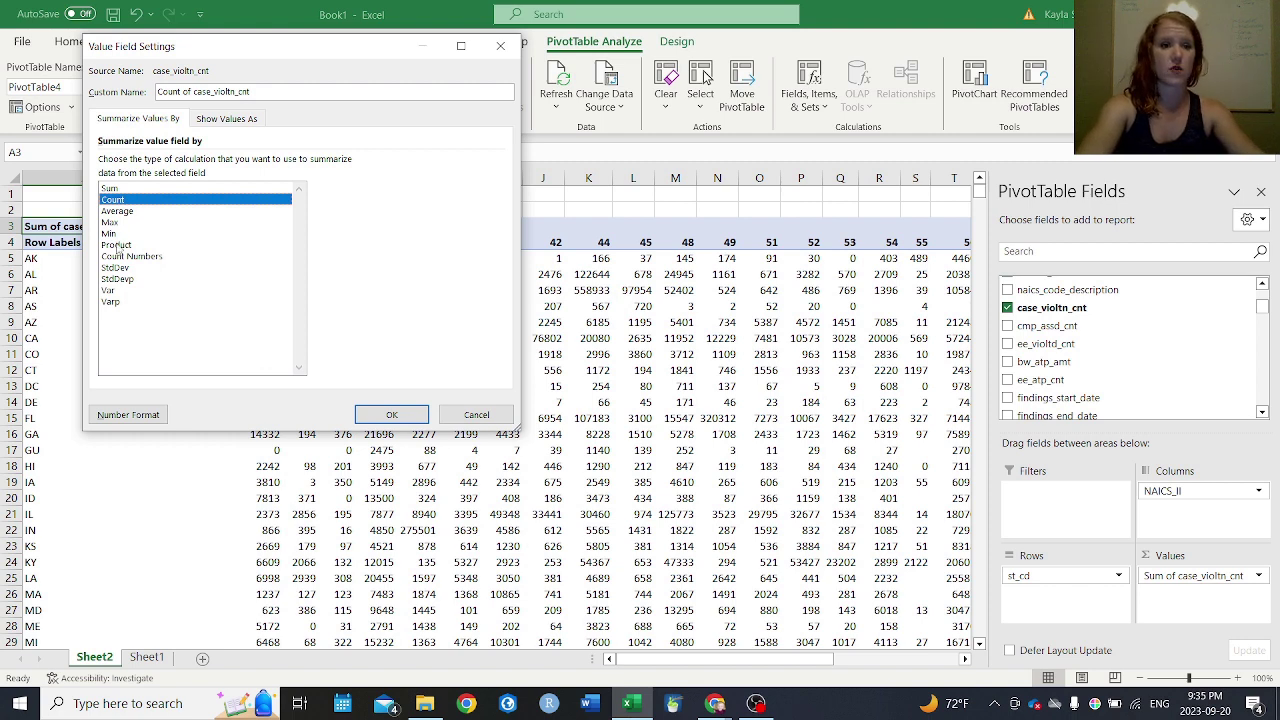
left_click(112, 189)
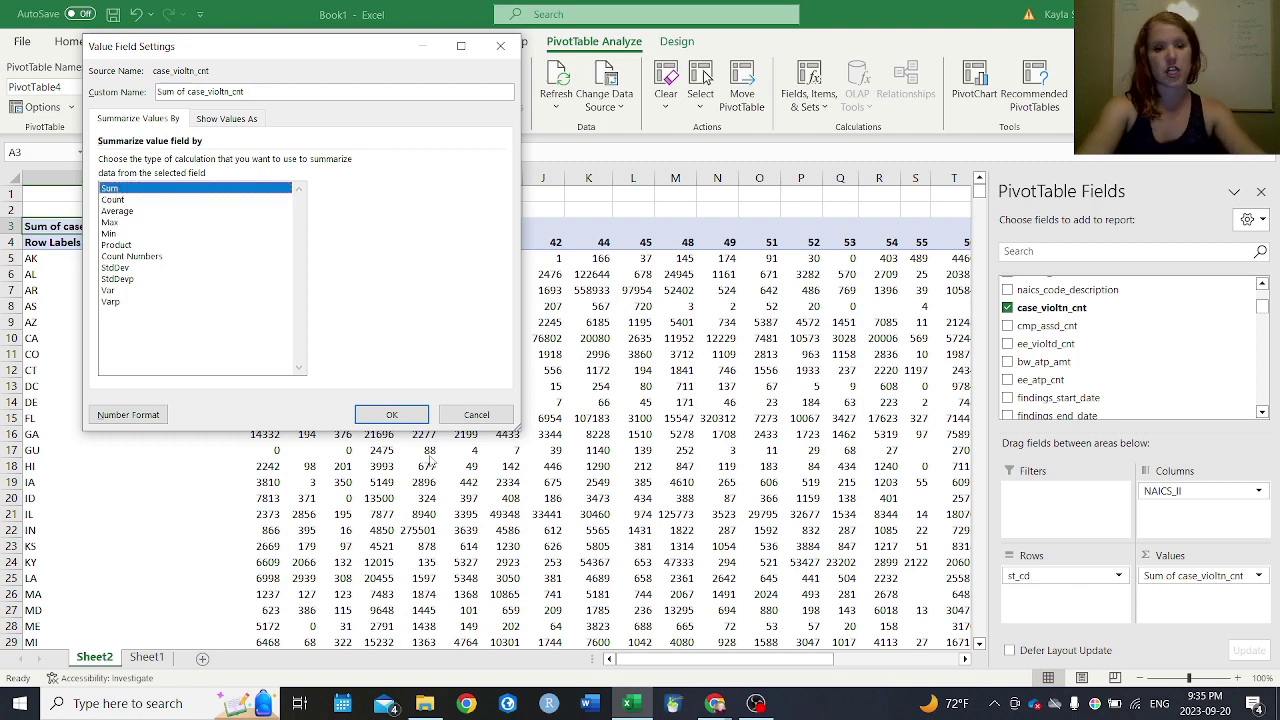
left_click(392, 415)
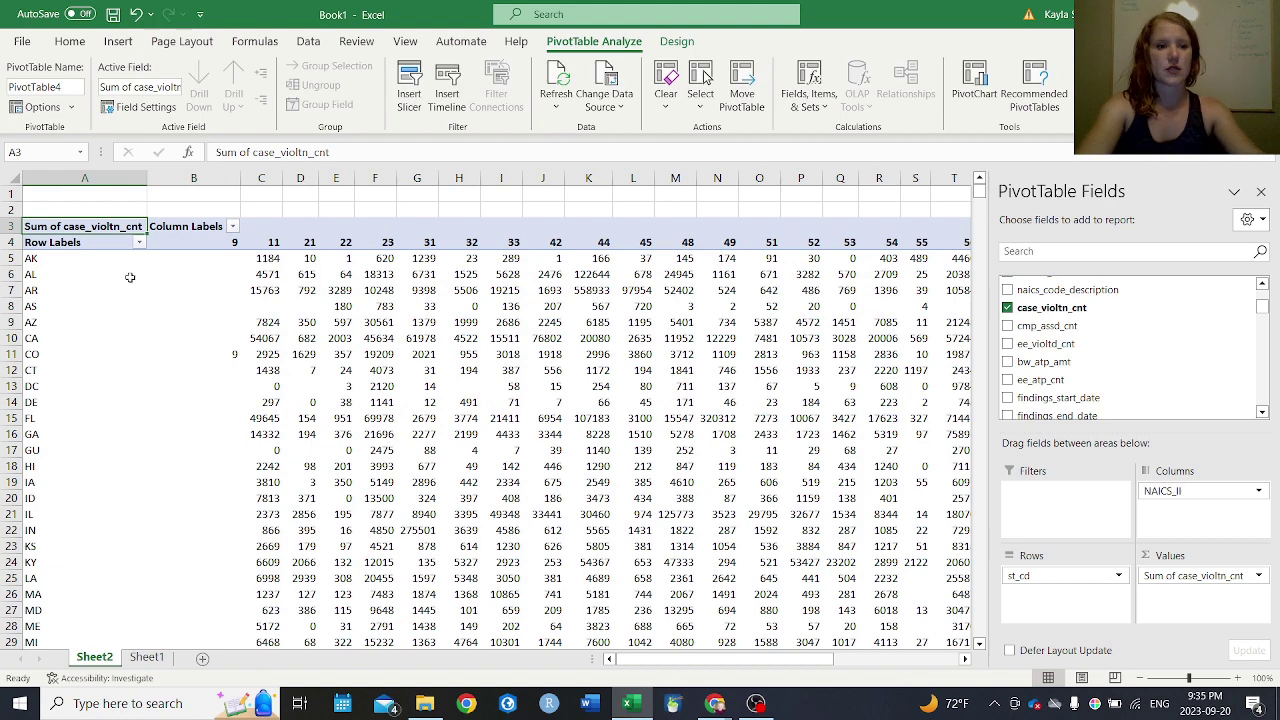
Examine the summed violations by state and industry code, including the Grand Total column
left_click(47, 244)
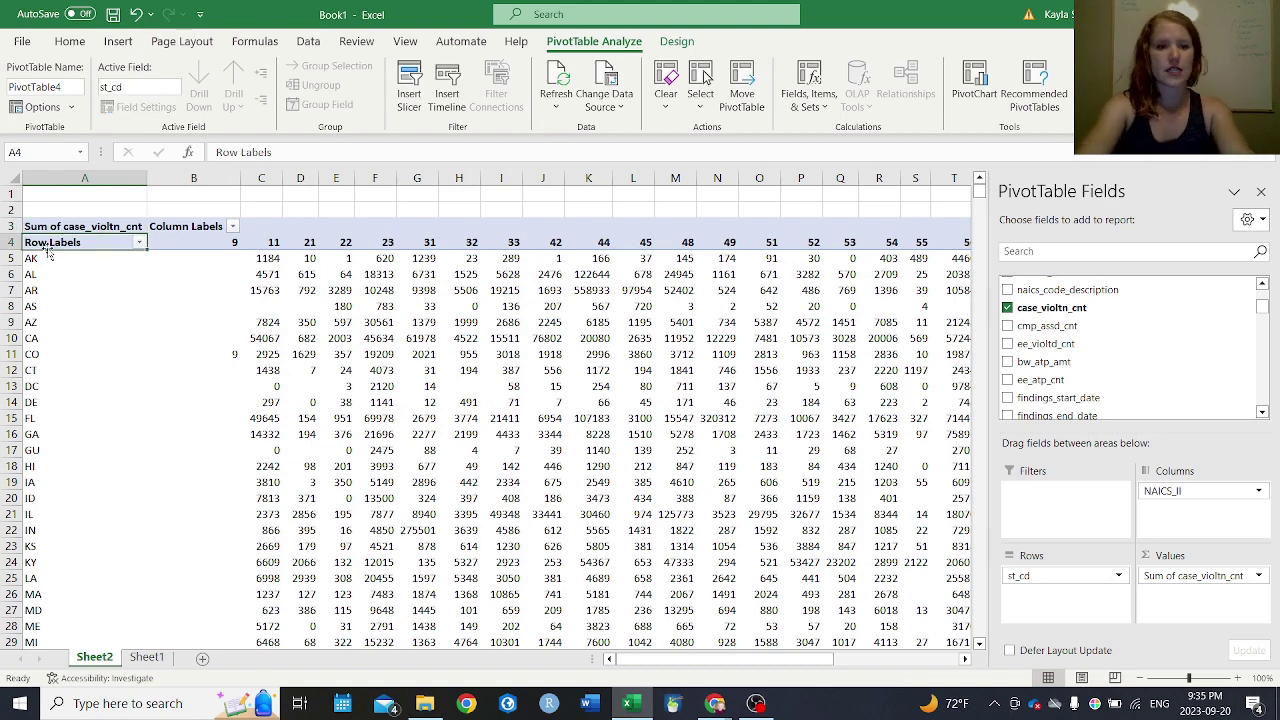
left_click(268, 352)
key("ctrl+Right")
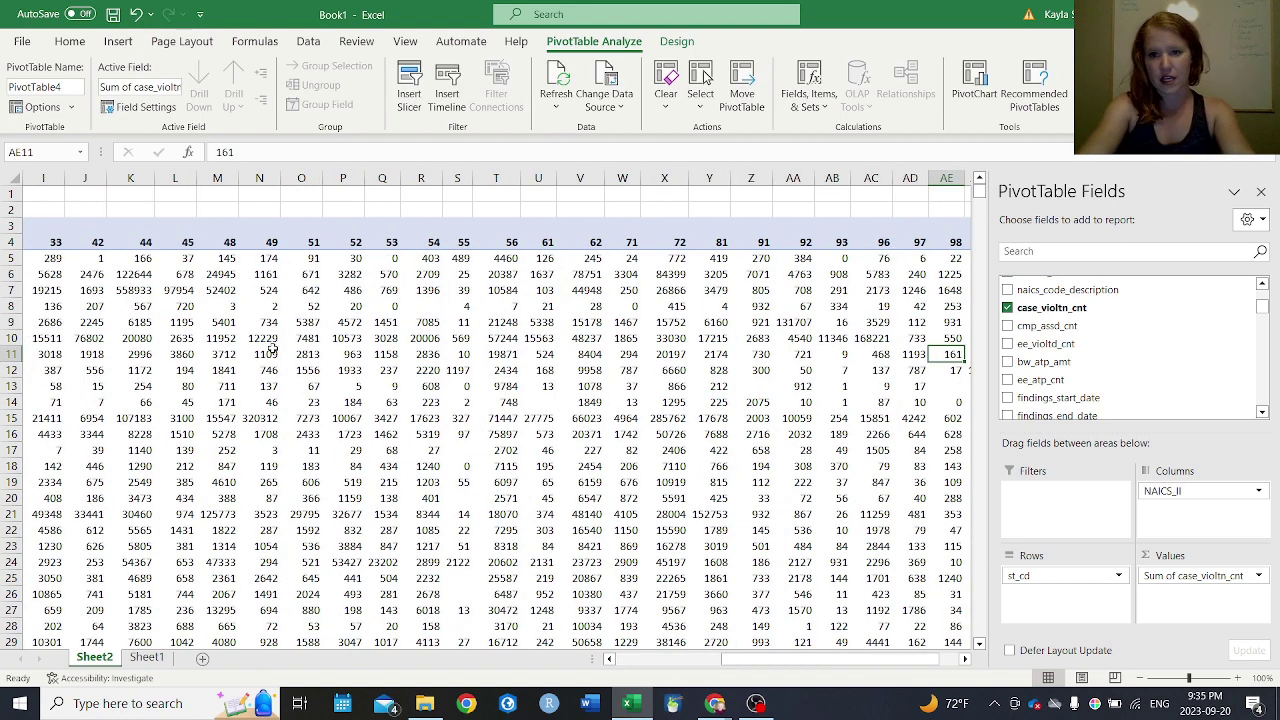
key("ctrl+Right")
key("Down")
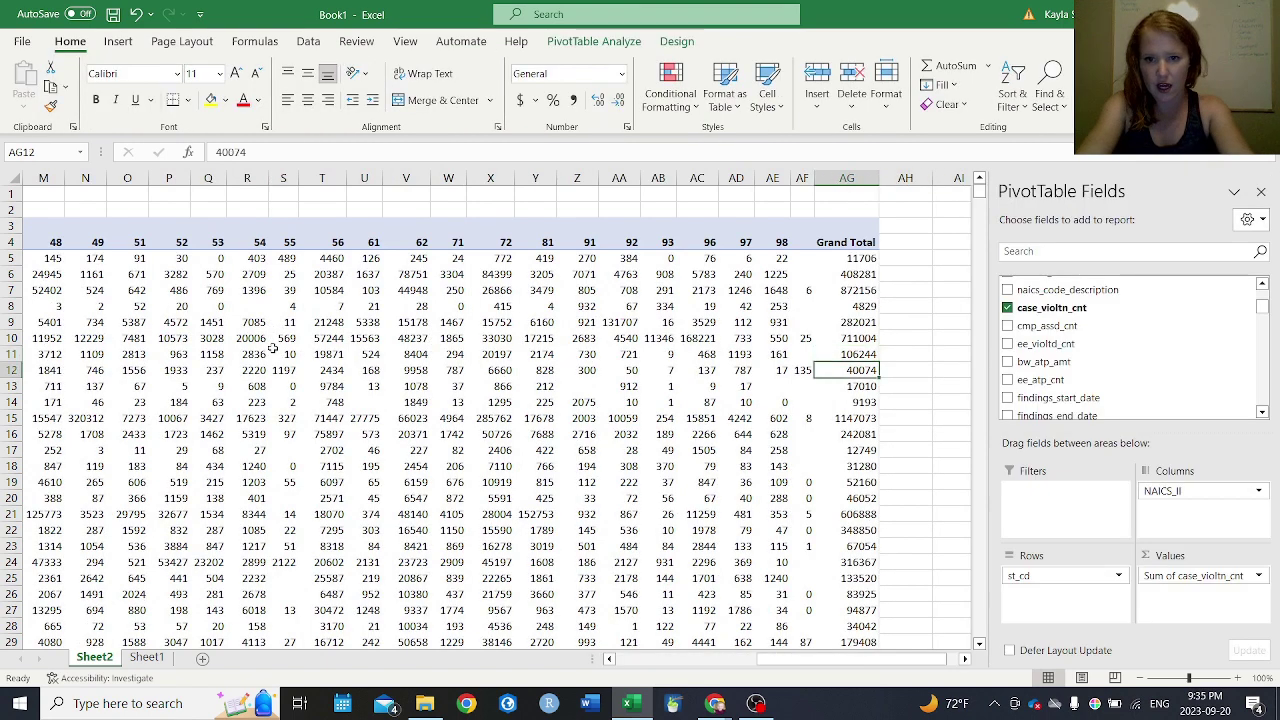
key("Down")
key("Down")
key("Down")
key("Down")
key("Down")
key("Down")
key("Down")
key("Down")
key("Down")
key("Down")
key("Down")
key("Down")
key("Down")
key("Down")
key("Down")
key("Down")
key("Down")
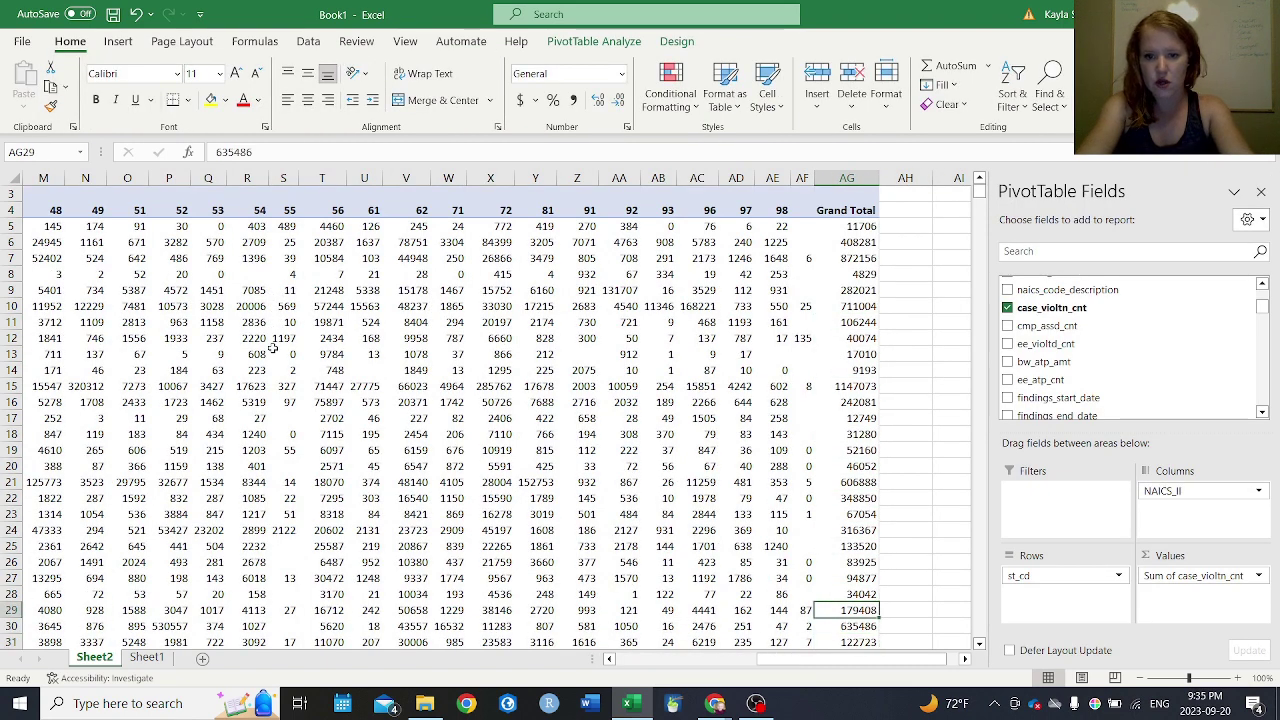
key("Up")
key("Left")
key("Left")
key("Left")
key("Left")
key("Left")
key("Left")
key("Left")
key("Left")
key("Left")
key("Left")
key("Left")
key("Left")
key("Left")
key("Left")
key("Left")
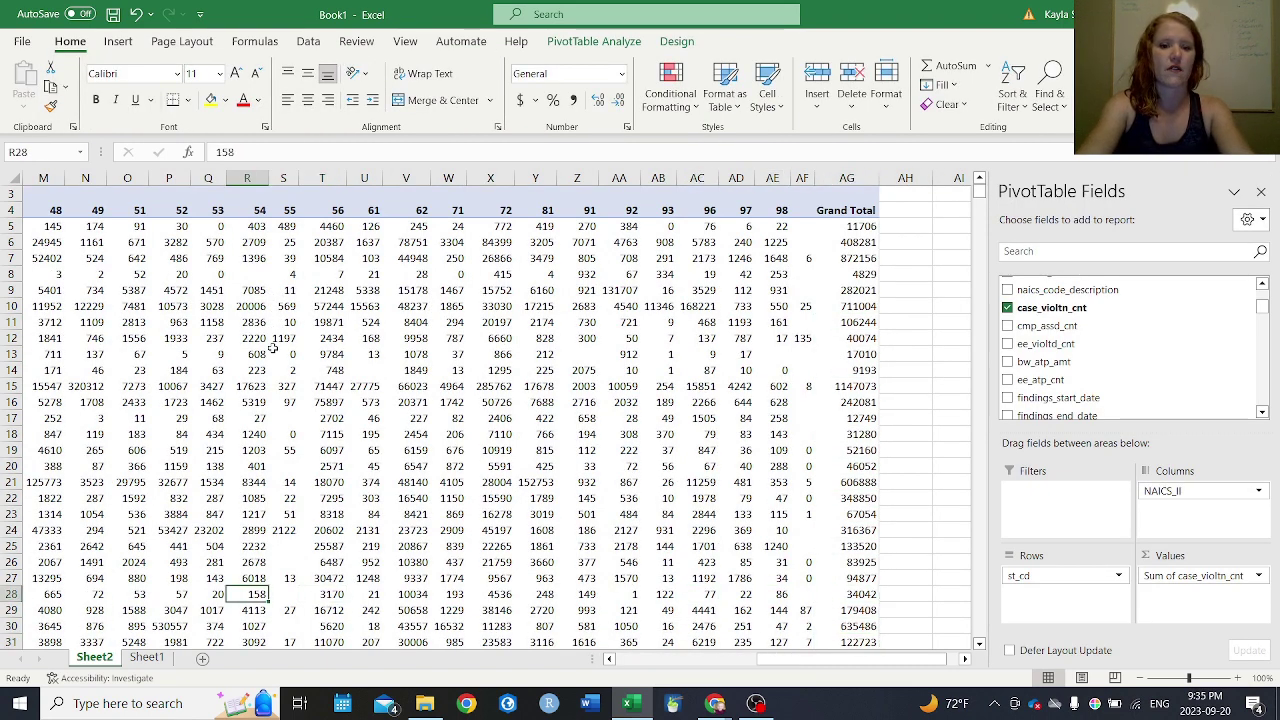
Copy the PivotTable range A4:AE60, from the Row Labels header through the state rows, leaving out the totals
key("Home")
key("Up")
key("Up")
key("Up")
key("Up")
key("Up")
key("Up")
key("Up")
key("Up")
key("Up")
key("Up")
key("Up")
key("Up")
key("Up")
key("Up")
key("Up")
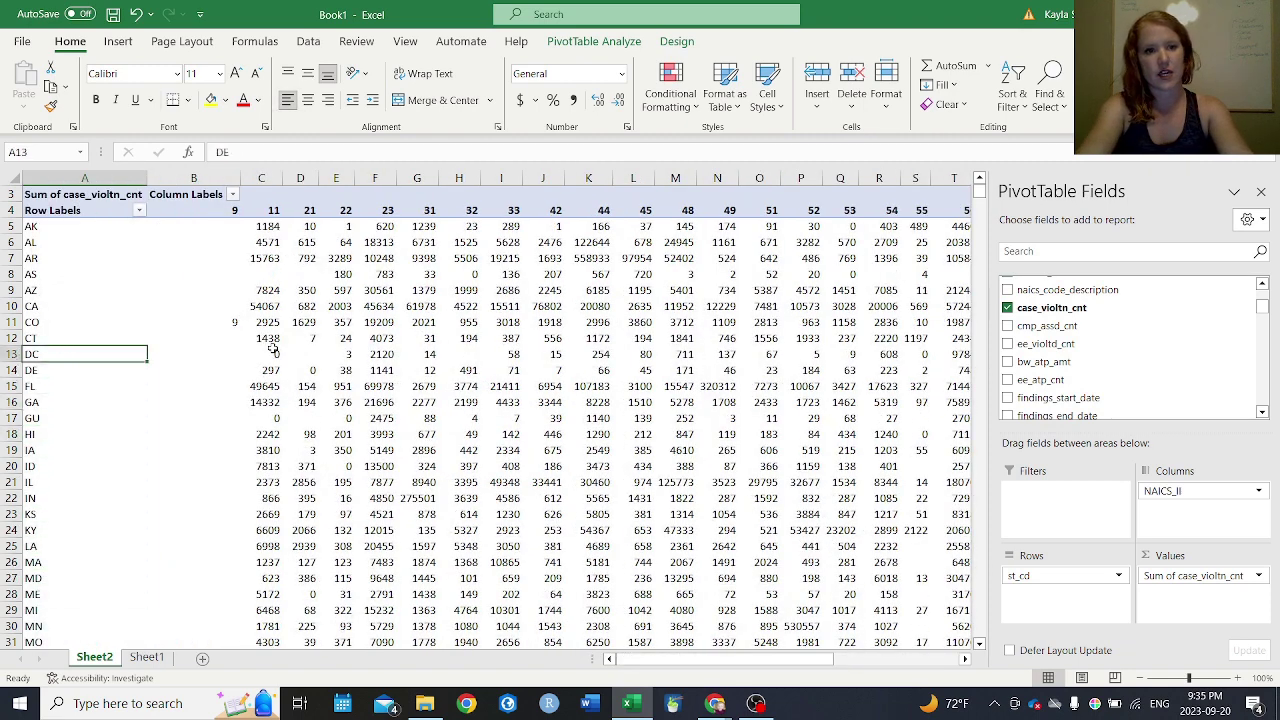
key("Up")
key("Up")
key("Up")
key("Up")
key("Up")
key("Up")
key("Up")
key("Up")
key("Up")
key("ctrl+shift+Right")
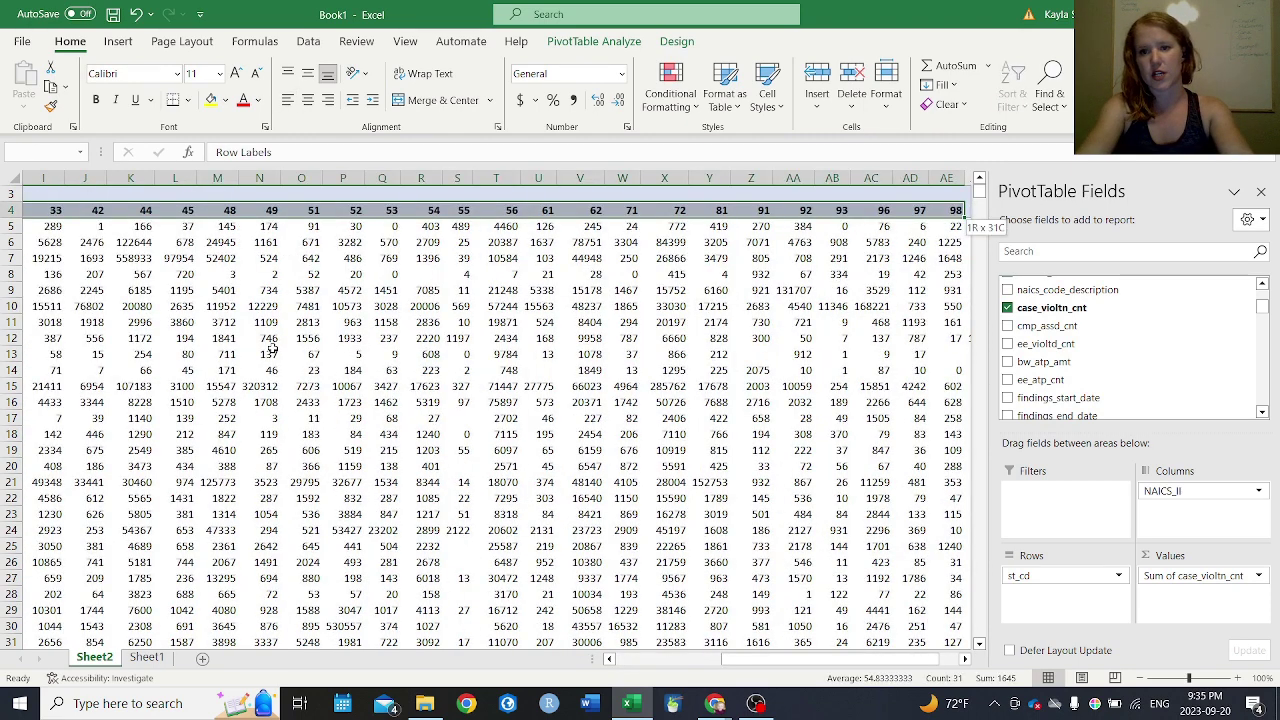
key("ctrl+shift+Down")
key("shift+Up")
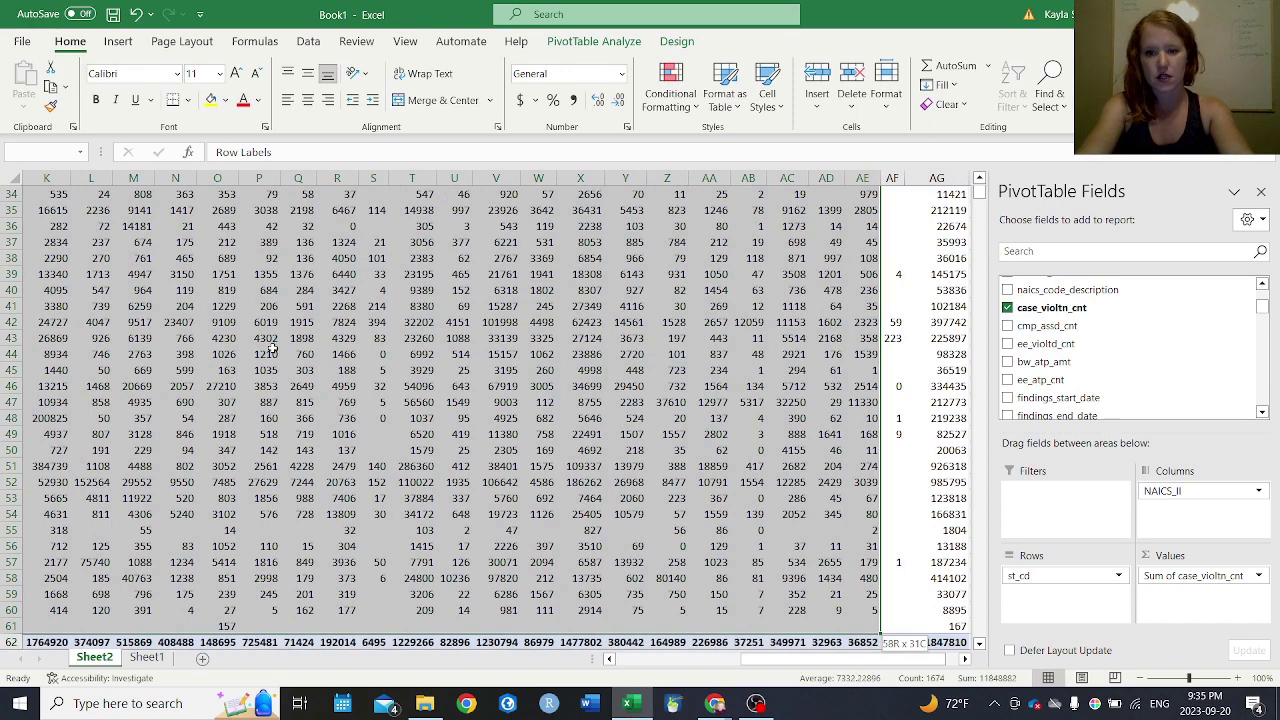
key("shift+Up")
key("ctrl+c")
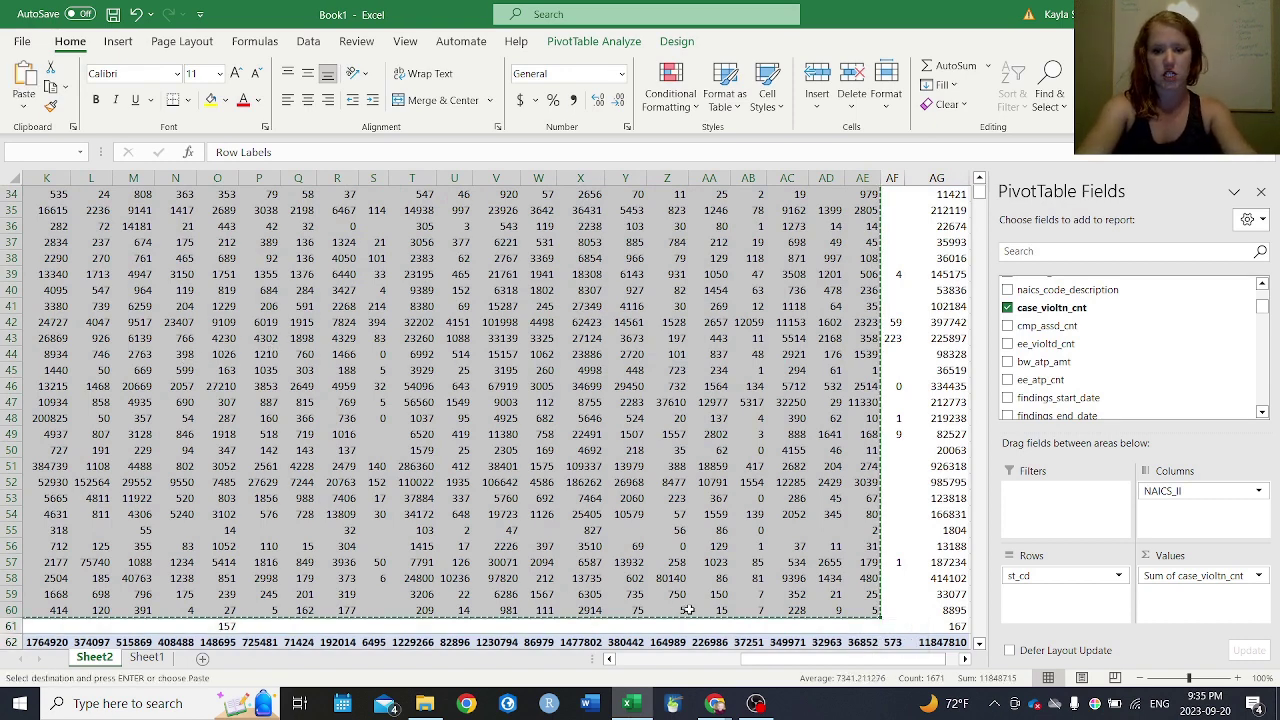
Paste the copied table into cell A1 of a new sheet and change the Row Labels header to State
left_click(202, 658)
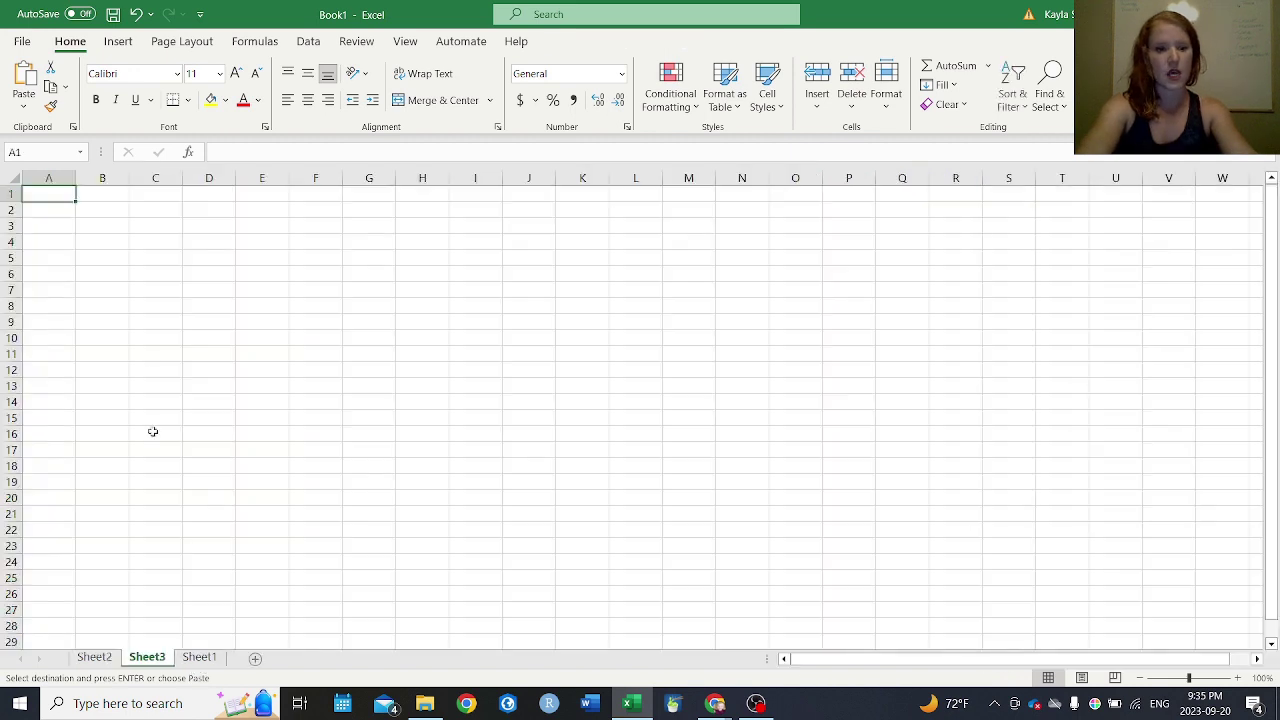
key("ctrl+v")
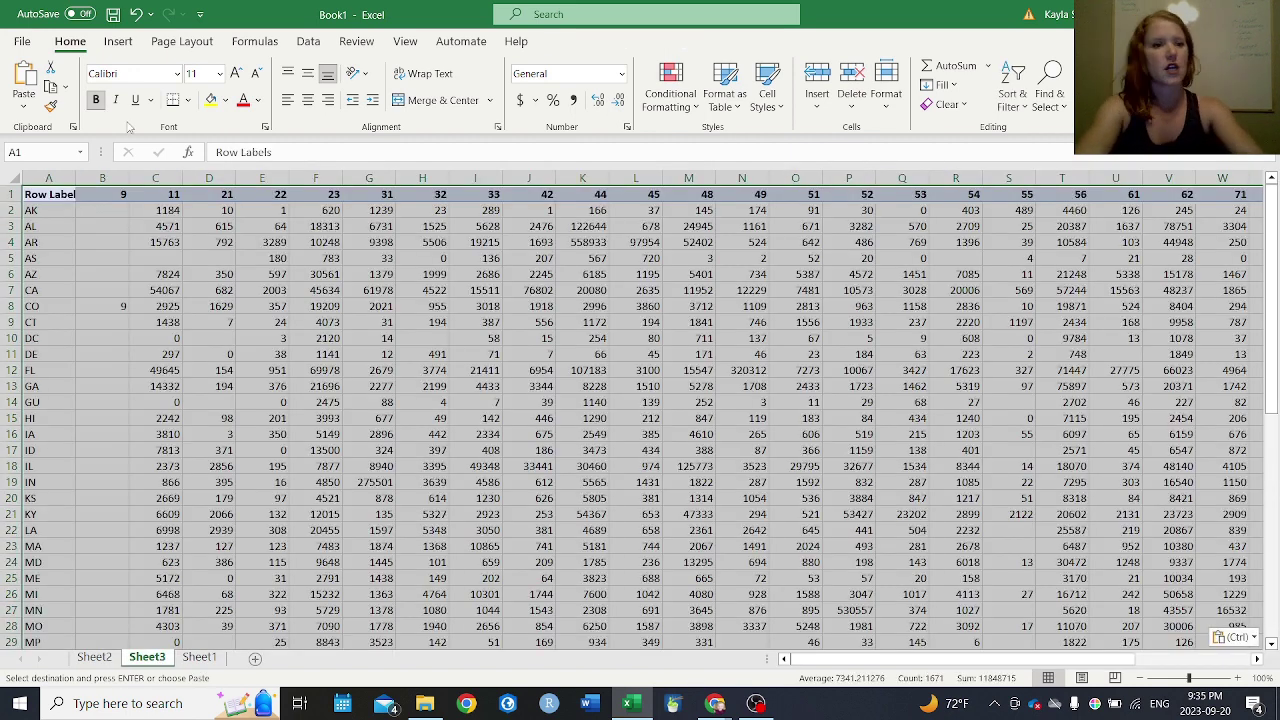
left_click(76, 203)
type("Stat")
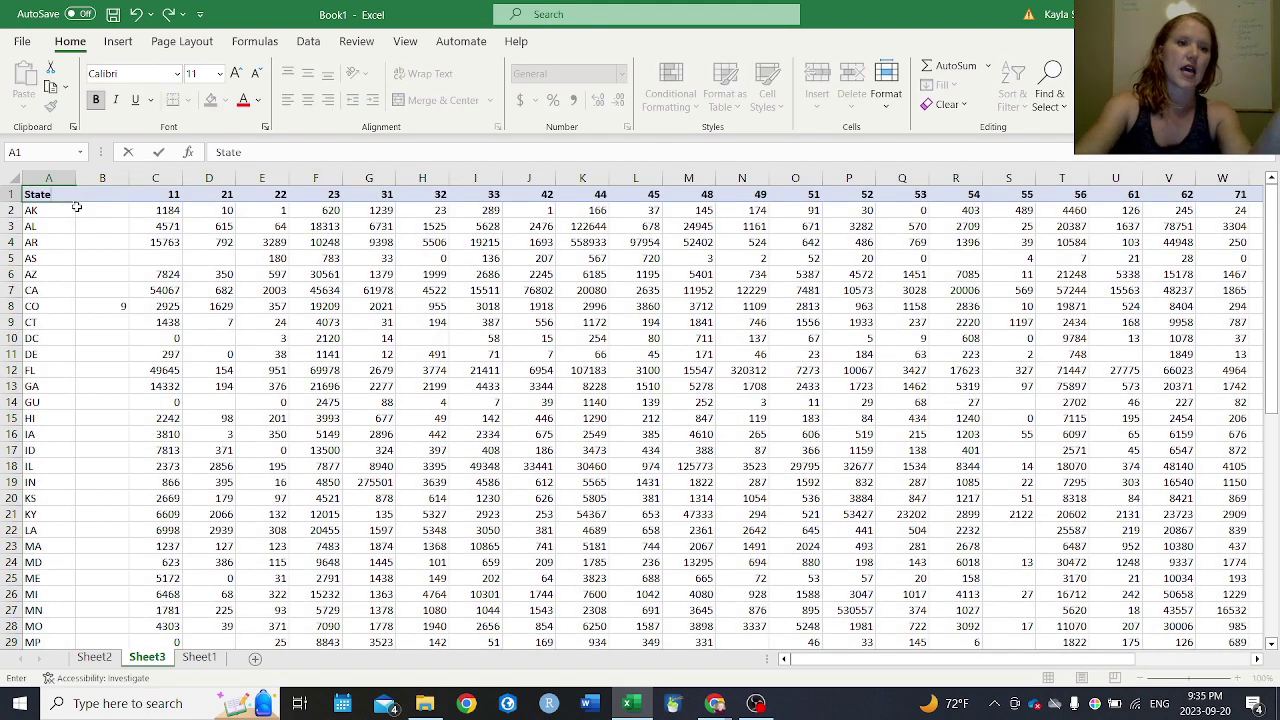
type("e")
key("Tab")
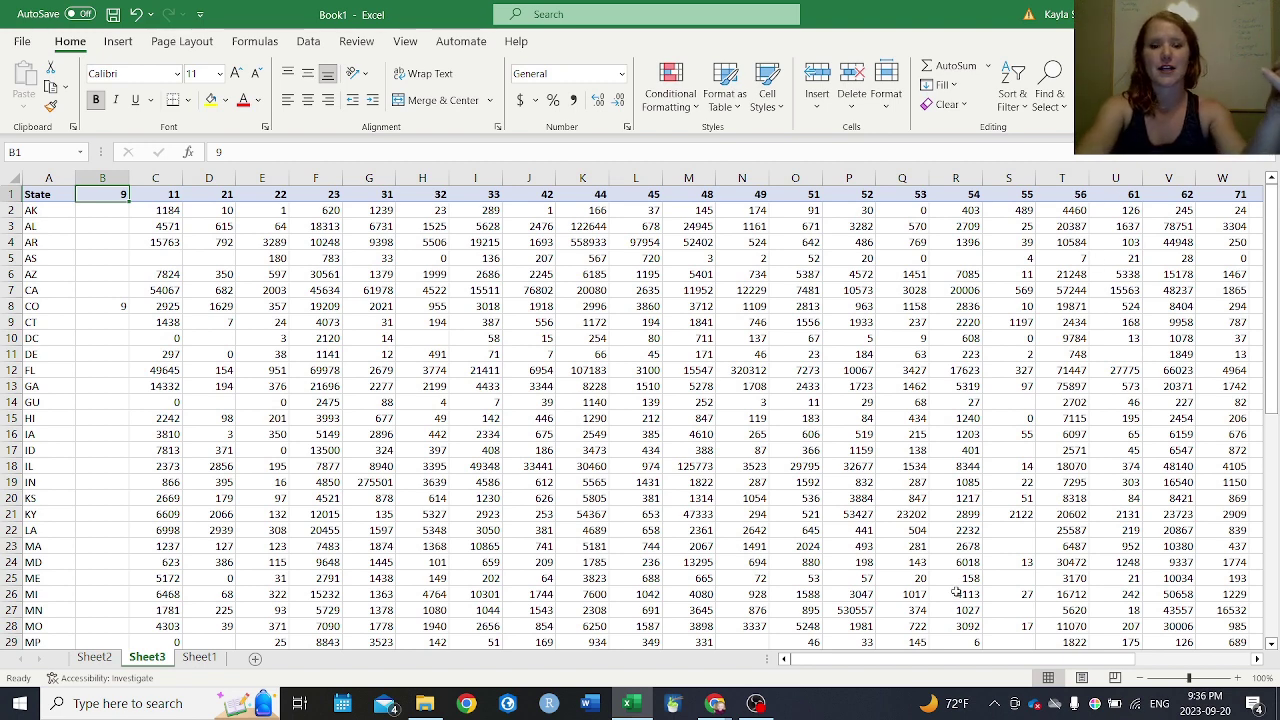
left_click(756, 703)
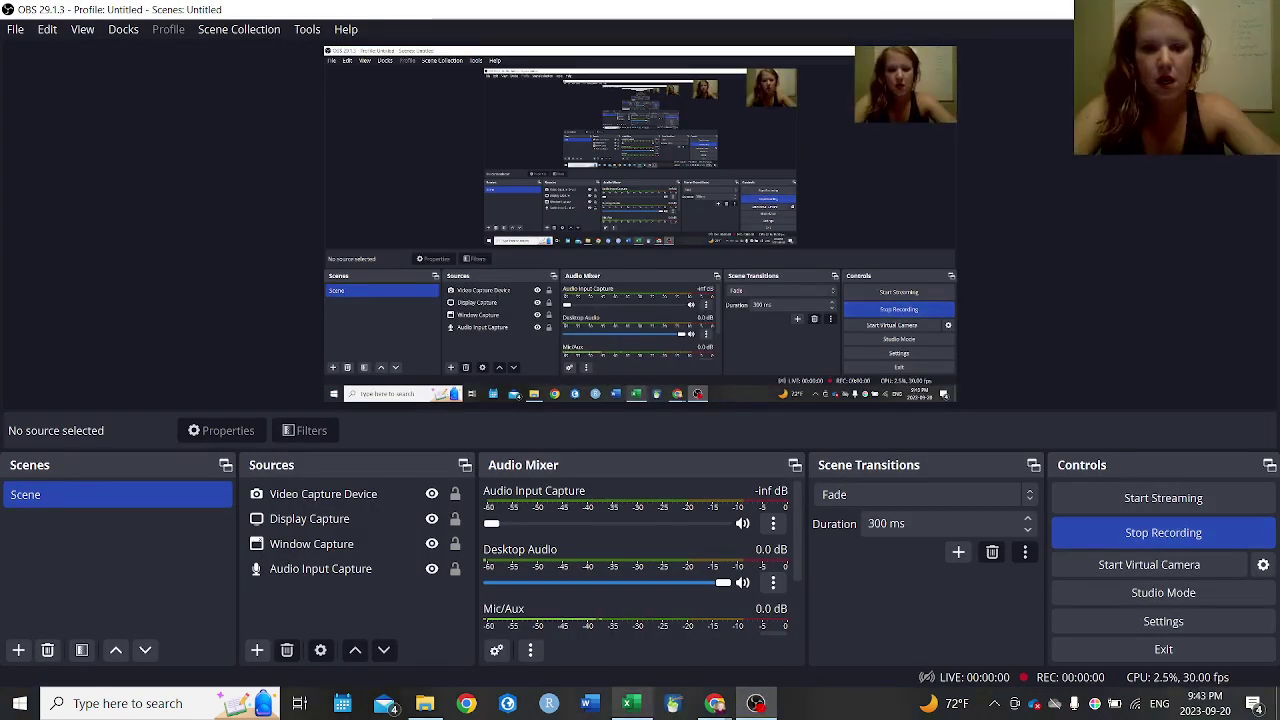
left_click(630, 703)
Examine the State, Region and industry-name headers across row 1 of the cleaned table on Sheet3
left_click(250, 215)
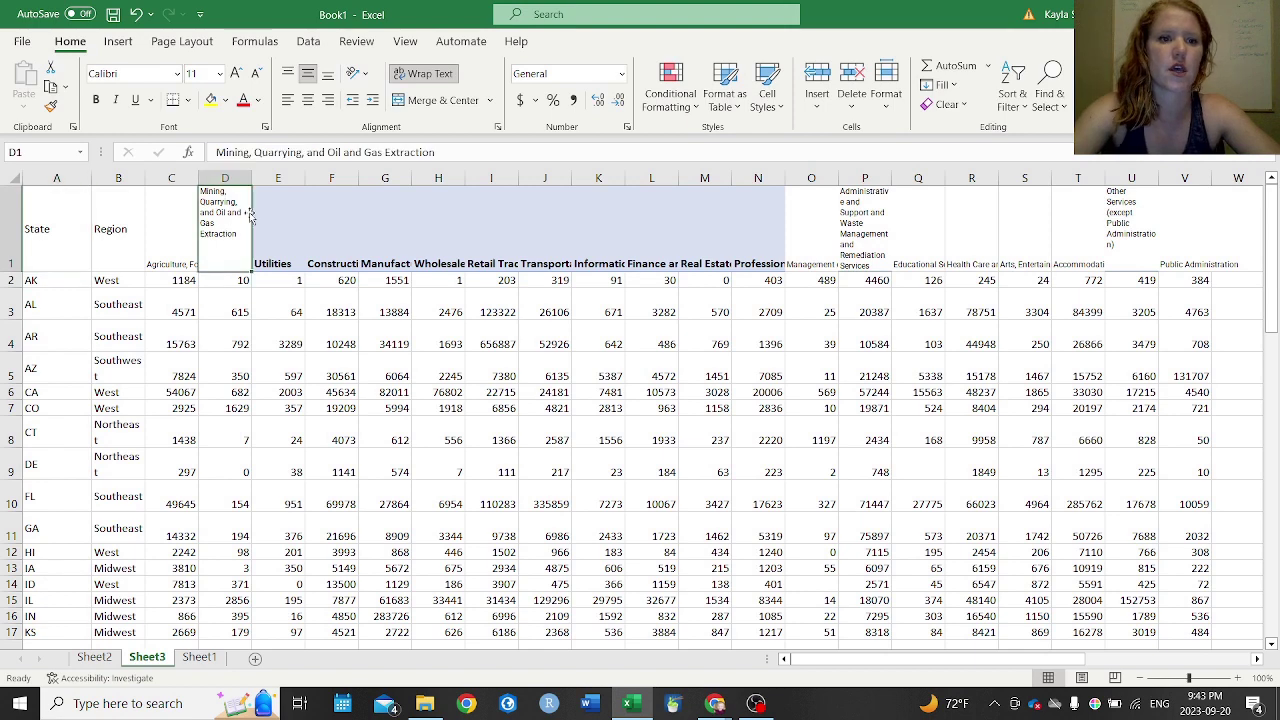
key("Left")
key("Right")
key("Right")
key("Right")
key("Right")
key("Right")
key("Right")
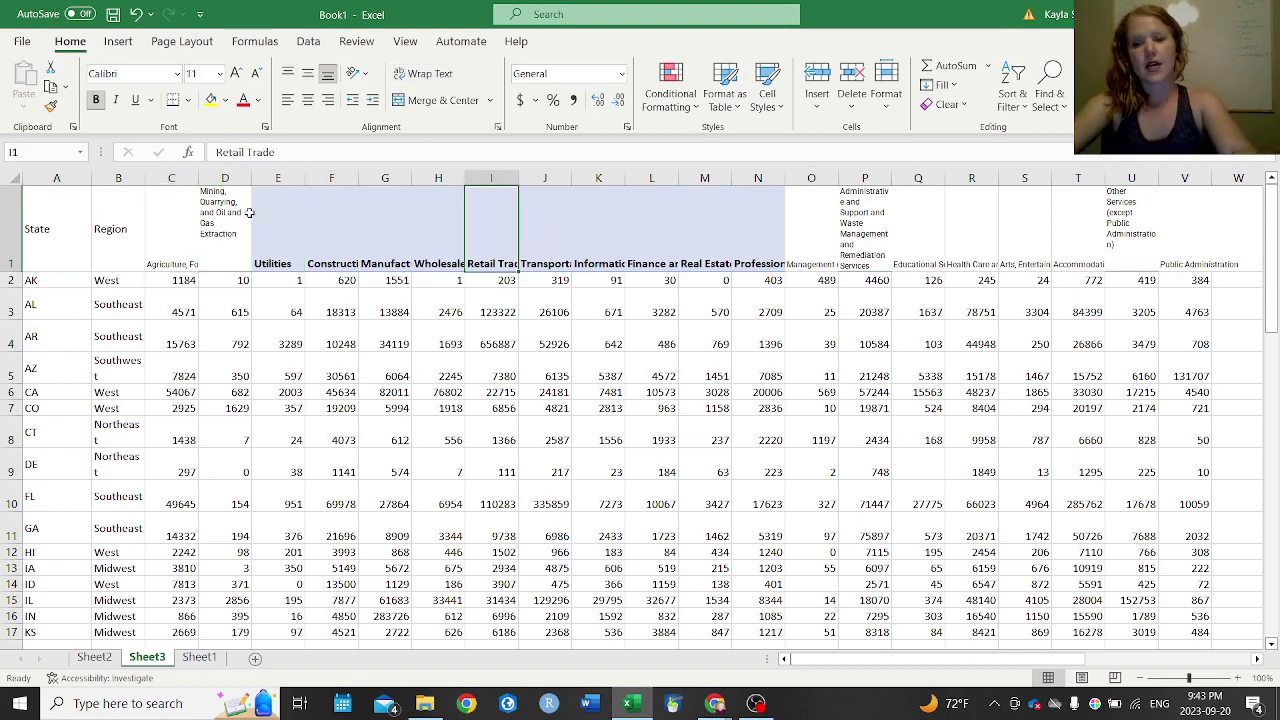
key("ctrl+Right")
key("ctrl+Right")
key("ctrl+Left")
key("Left")
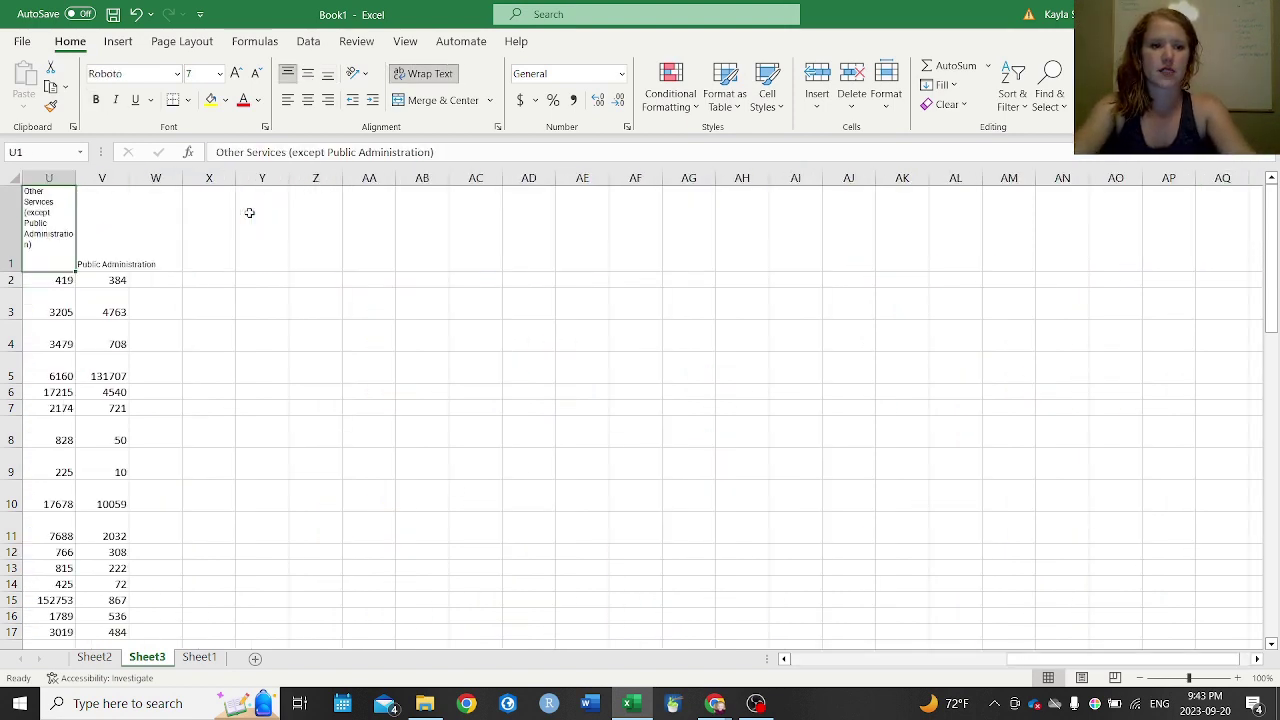
key("Left")
key("Left")
key("Left")
key("Left")
key("Left")
key("Left")
key("Left")
key("Home")
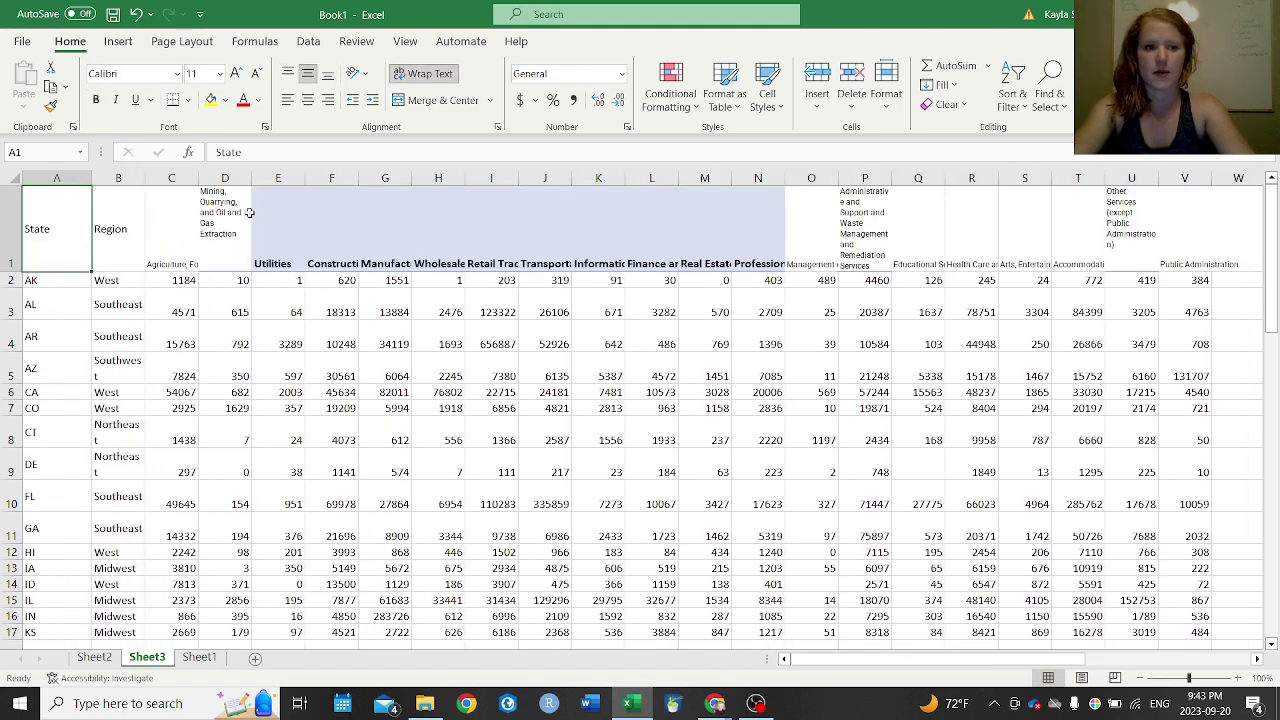
key("Right")
key("Right")
key("Right")
key("Right")
key("Right")
key("Right")
key("Right")
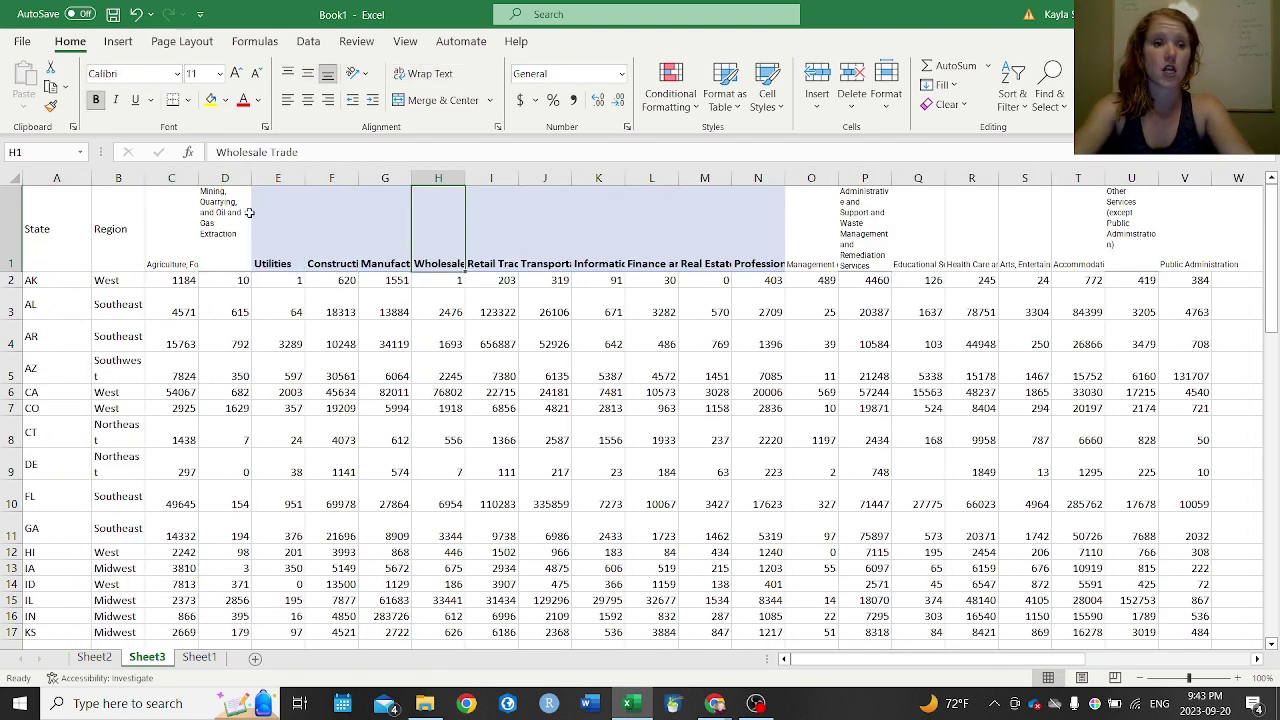
Widen the Region column on Sheet3 so that its region names fit on one line
left_click(110, 232)
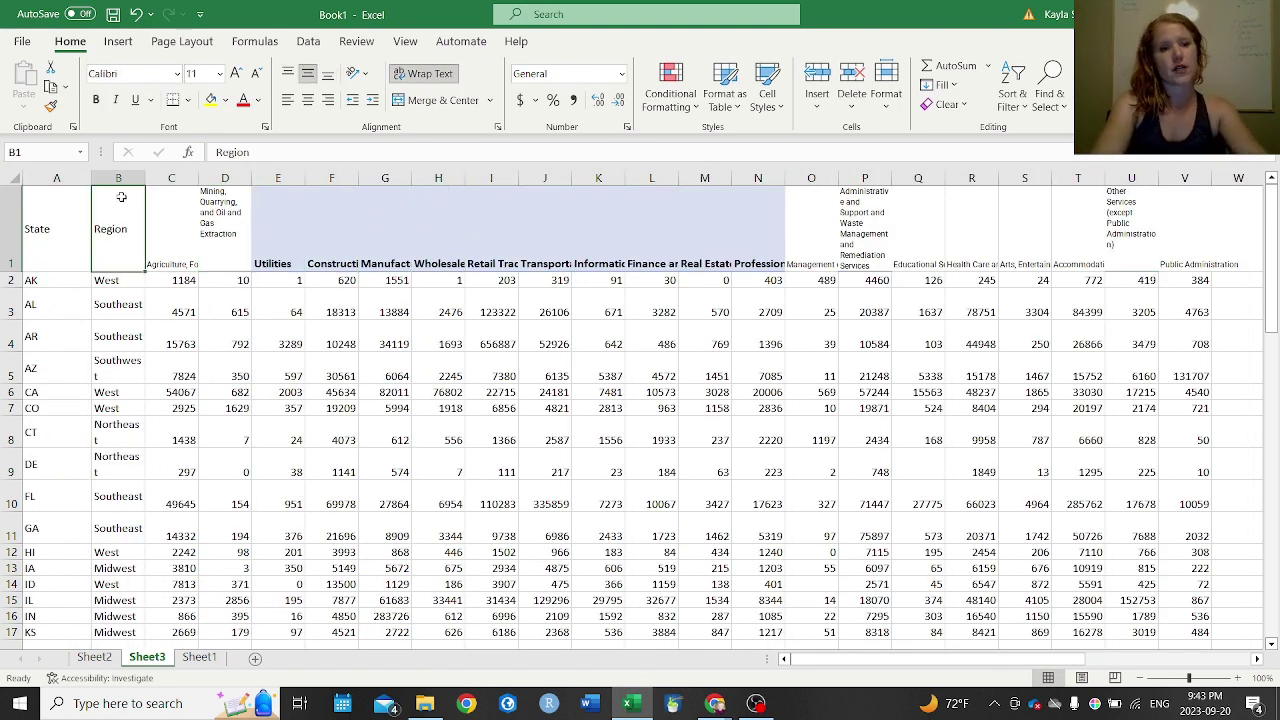
left_click(116, 178)
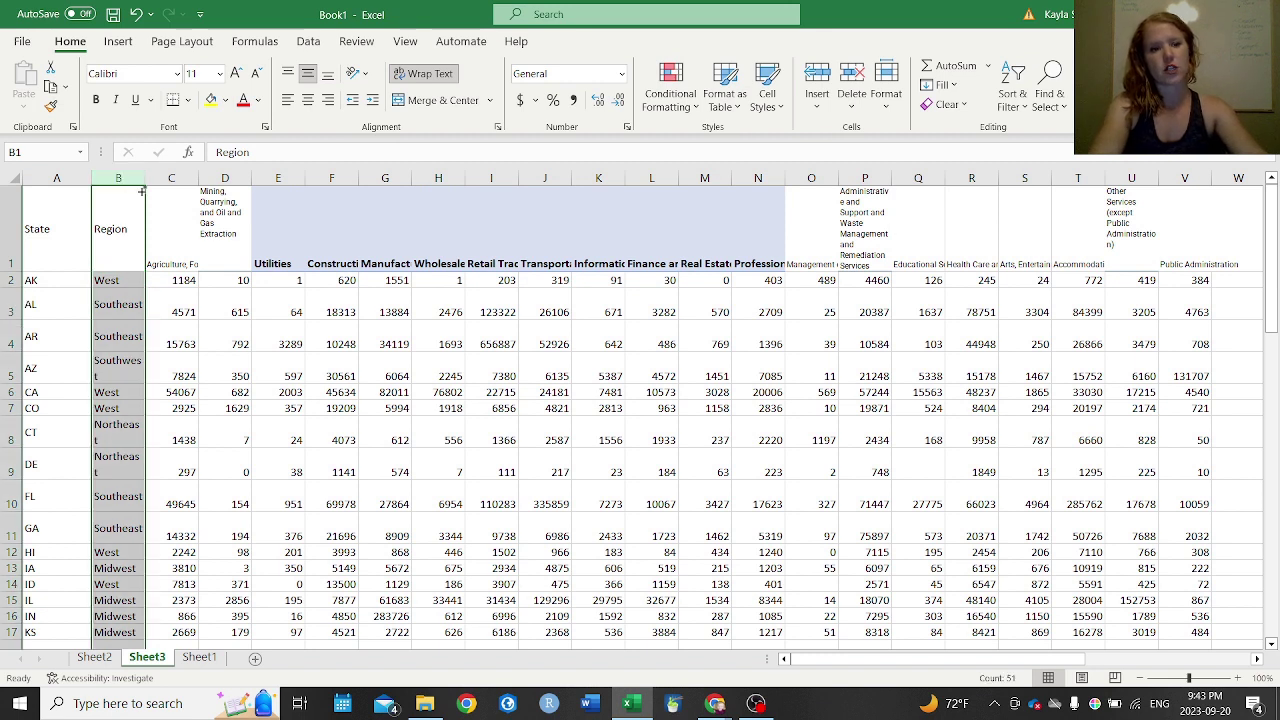
left_click_drag(143, 174, 169, 181)
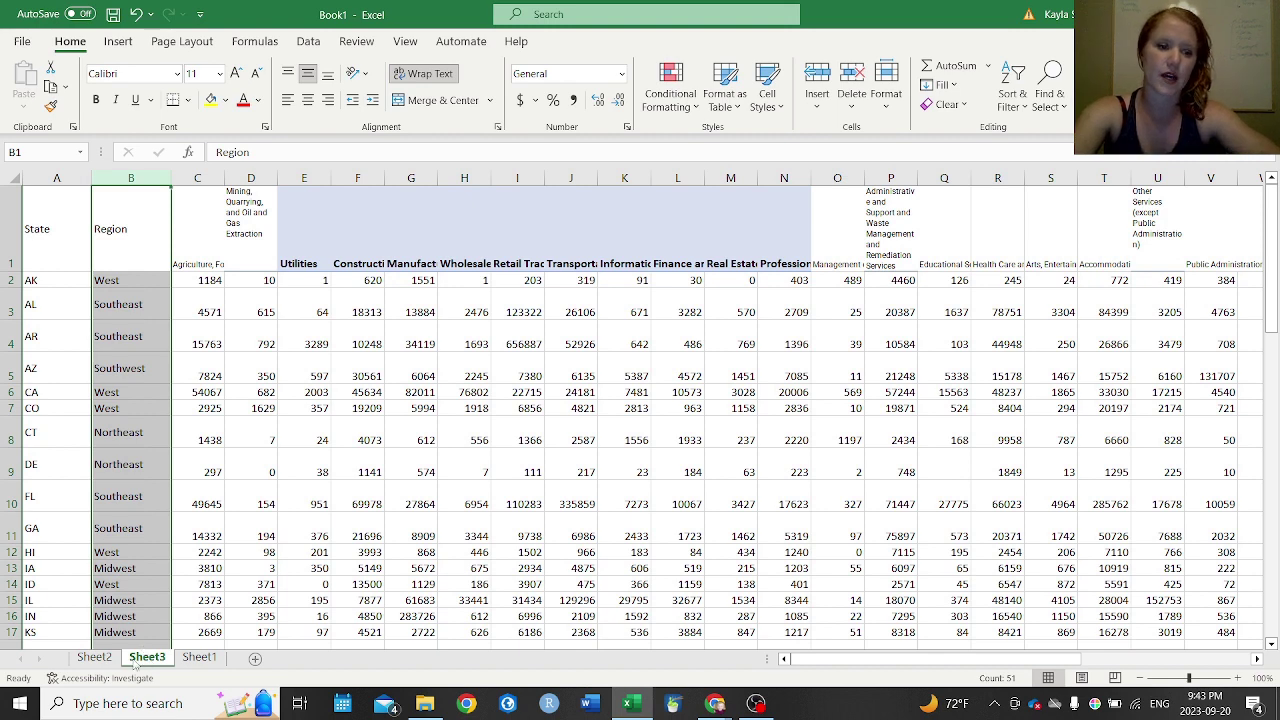
Remove NAICS_II from the columns of the PivotTable on Sheet2 and add the findings_end_date field
left_click(95, 657)
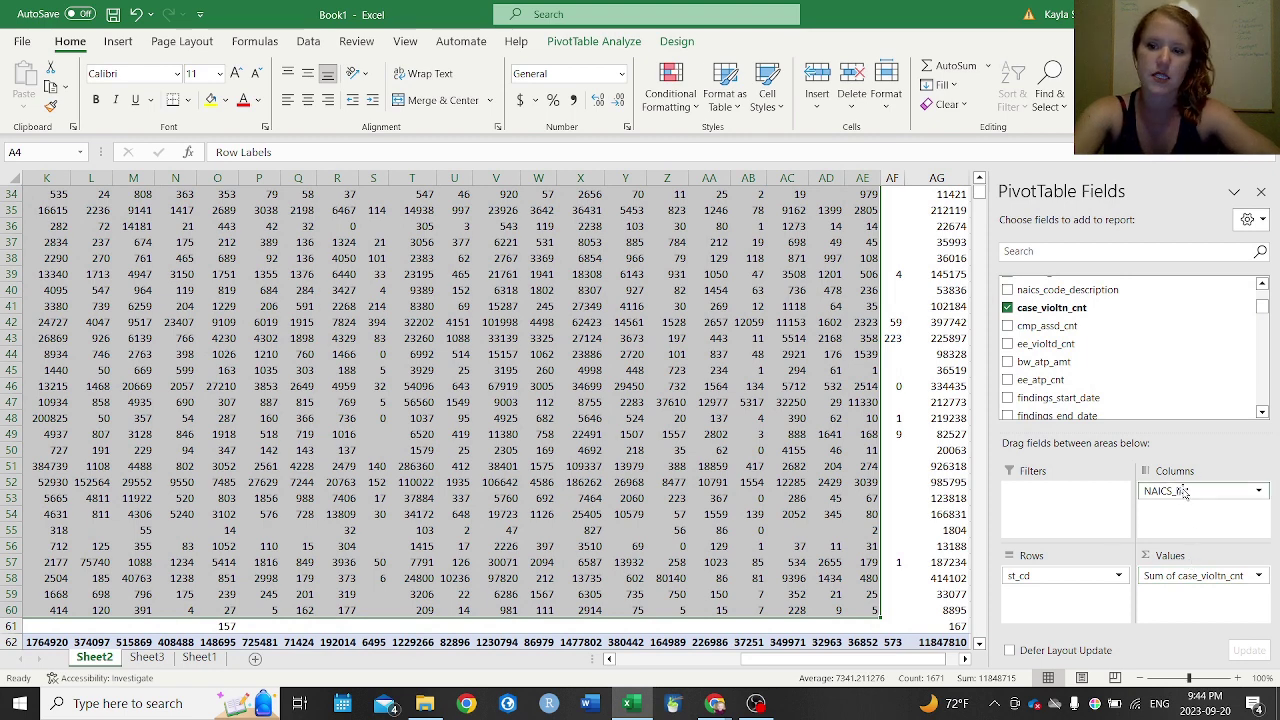
left_click_drag(1182, 490, 1264, 305)
scroll(1262, 303, "up", 1)
left_click_drag(1265, 416, 1265, 416)
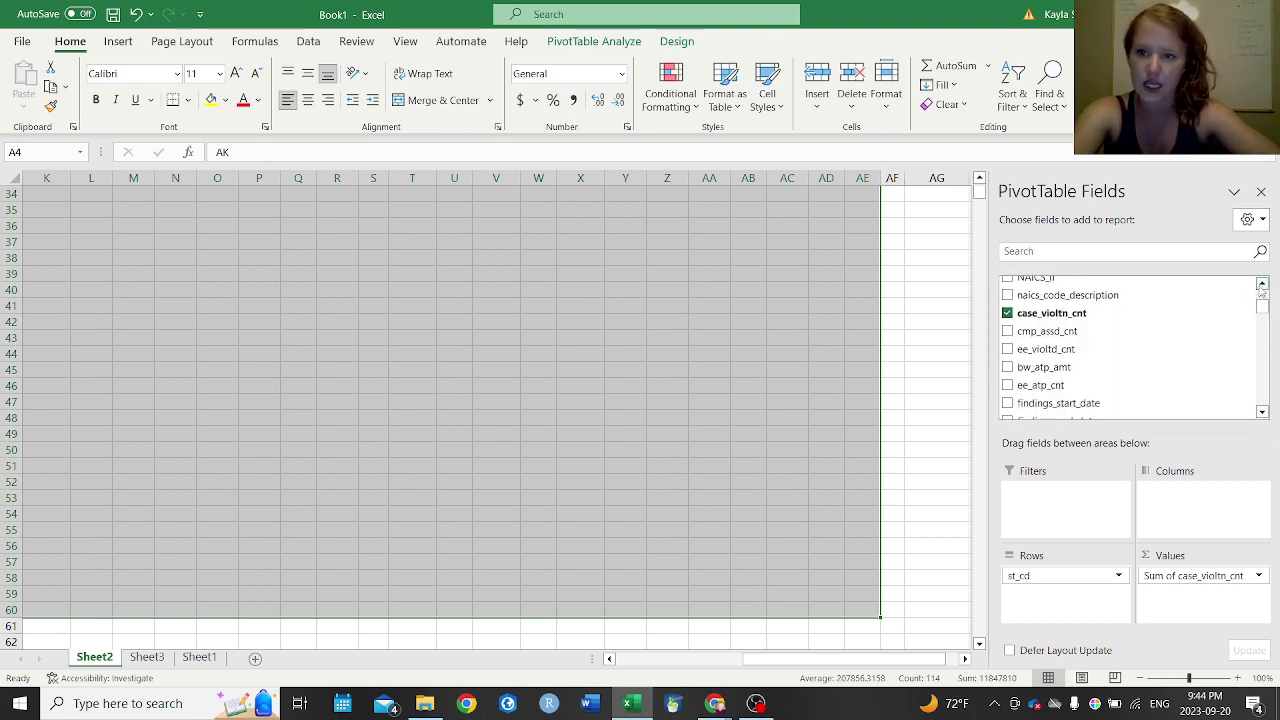
left_click_drag(1262, 286, 1262, 286)
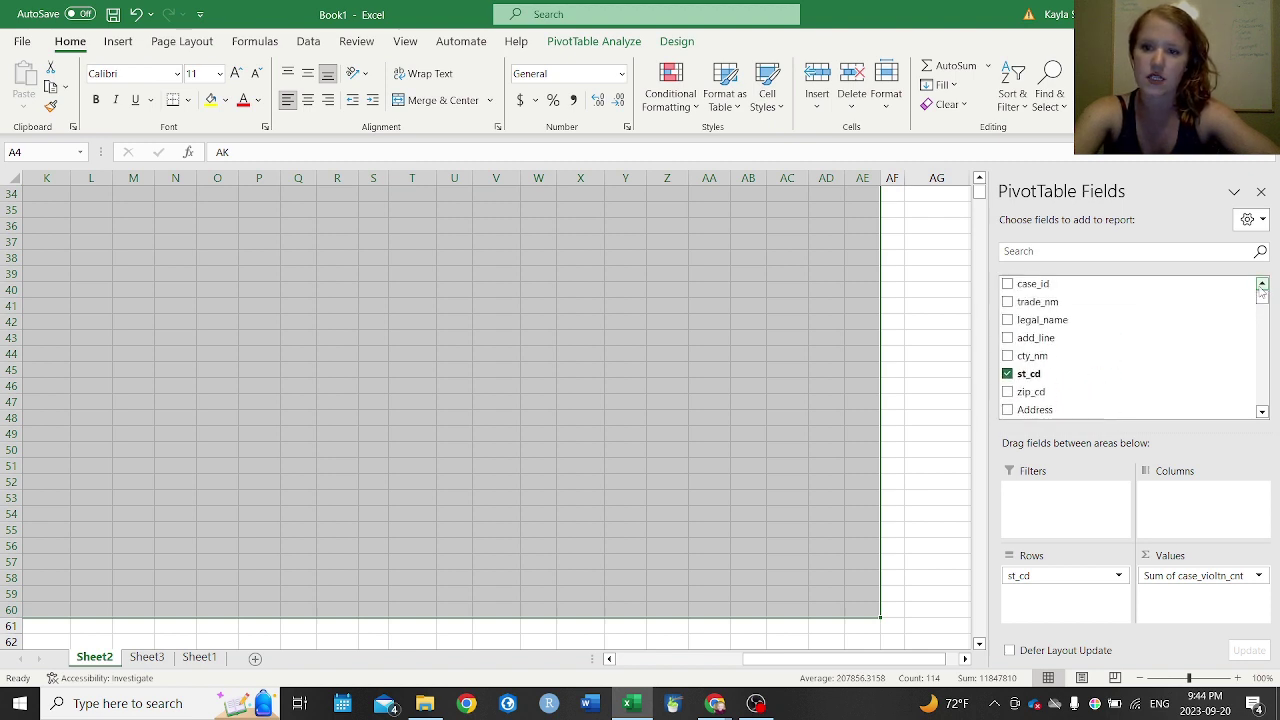
left_click(1262, 413)
left_click_drag(1262, 413, 1262, 413)
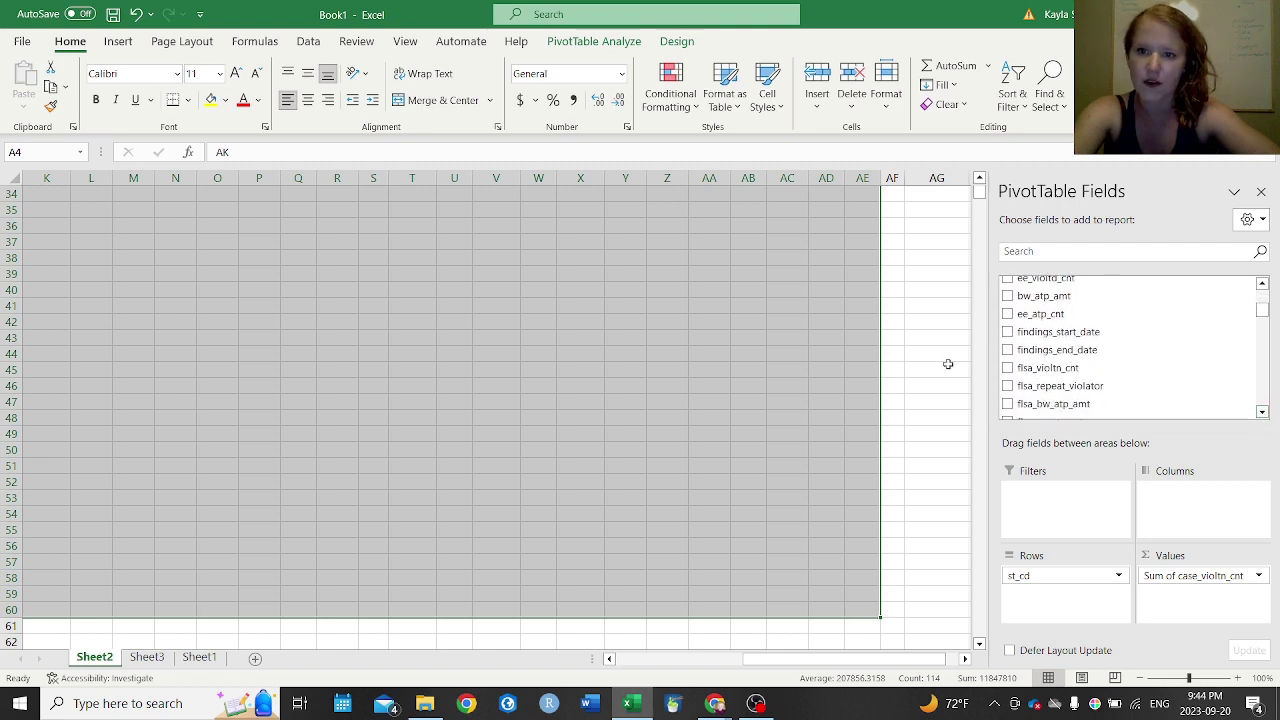
left_click(1008, 350)
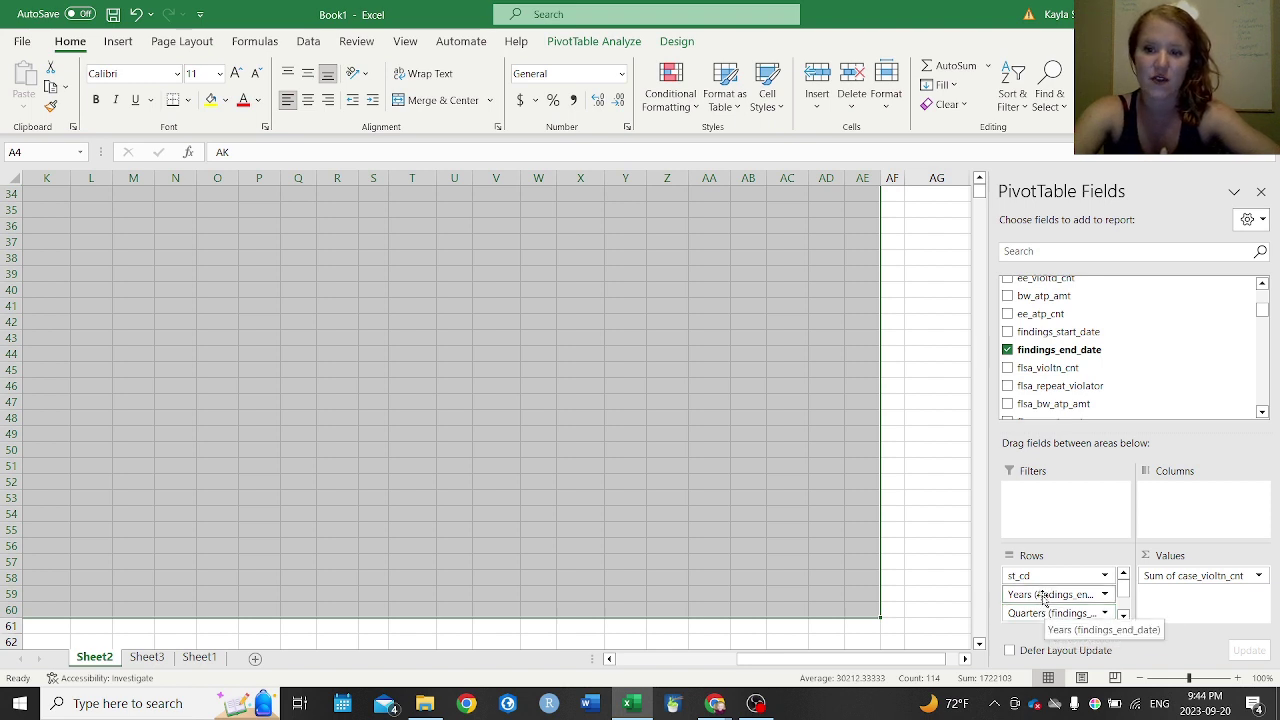
Remove the findings_end_date, Months and Quarters fields from the PivotTable's rows and move Years (findings_end_date) to its columns
left_click(1123, 616)
left_click(1123, 616)
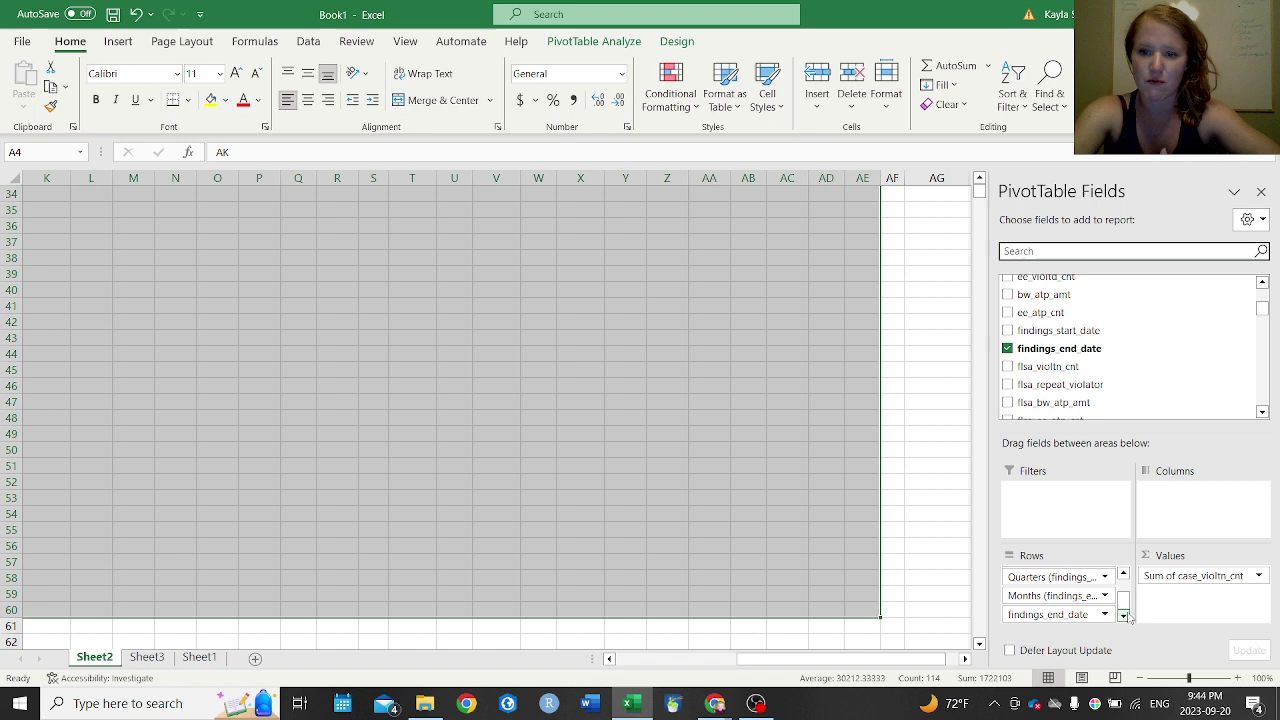
left_click(1057, 614)
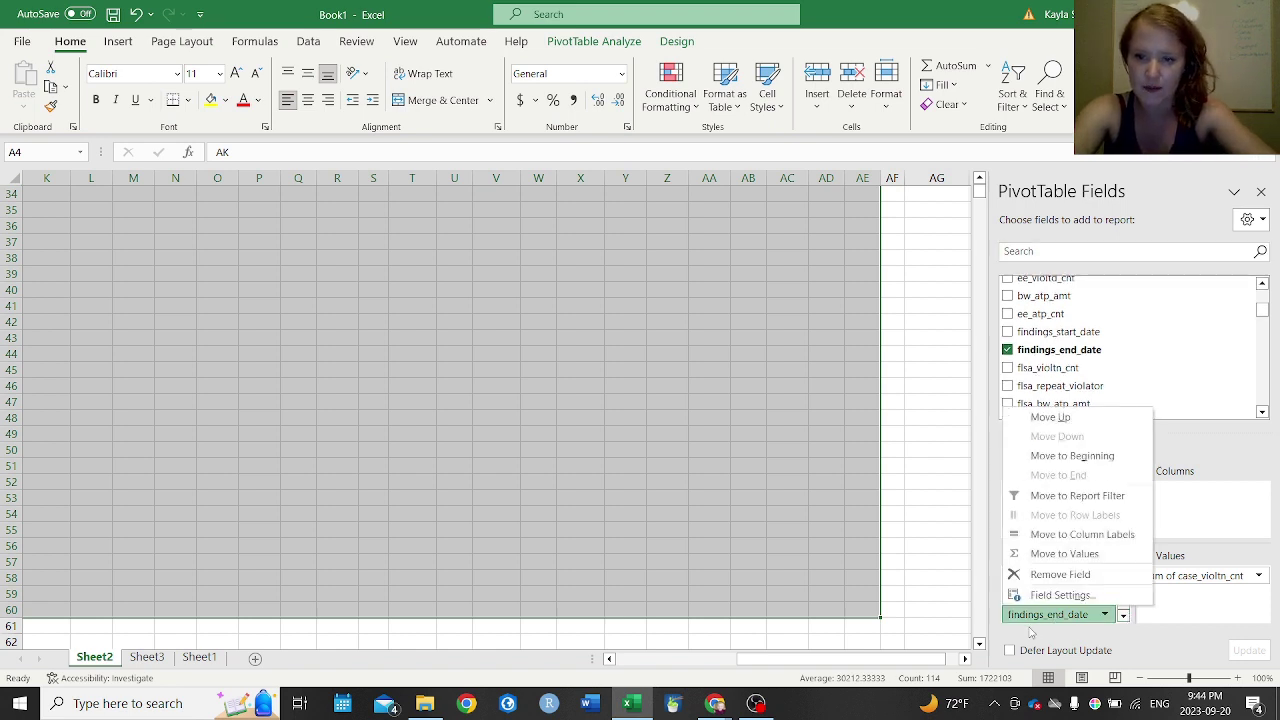
left_click(1050, 575)
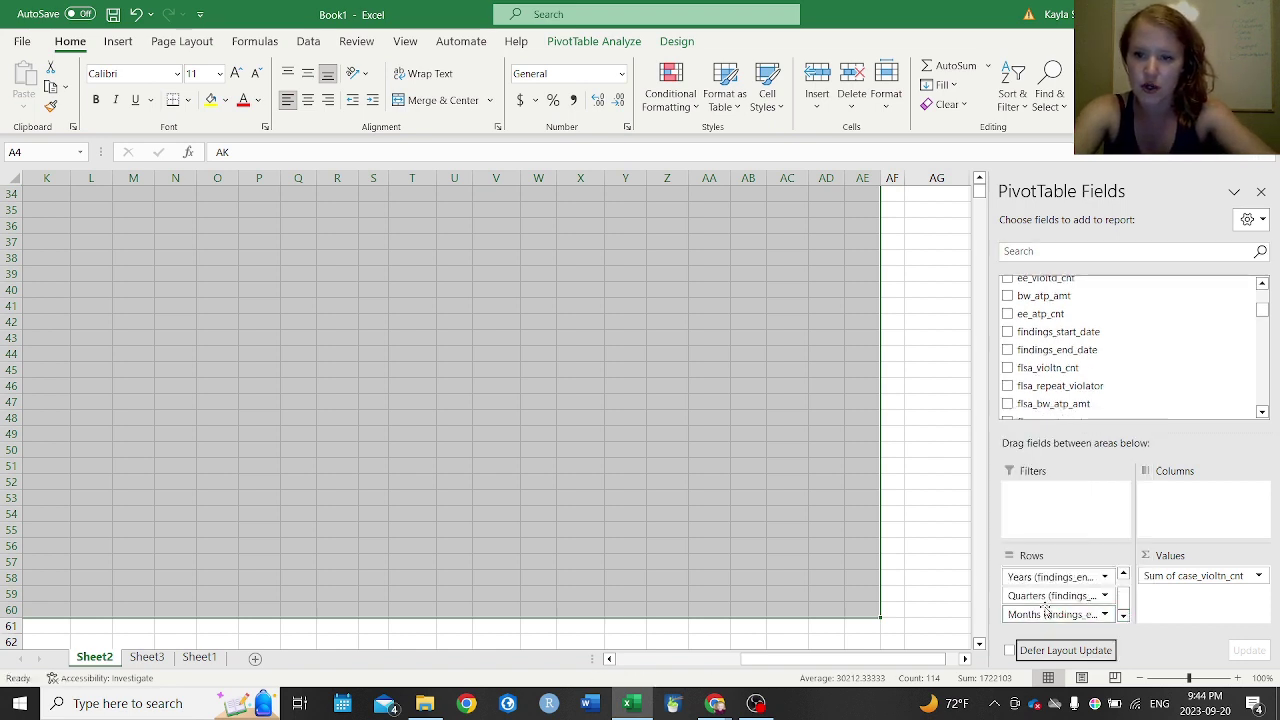
left_click(1046, 613)
left_click(1046, 578)
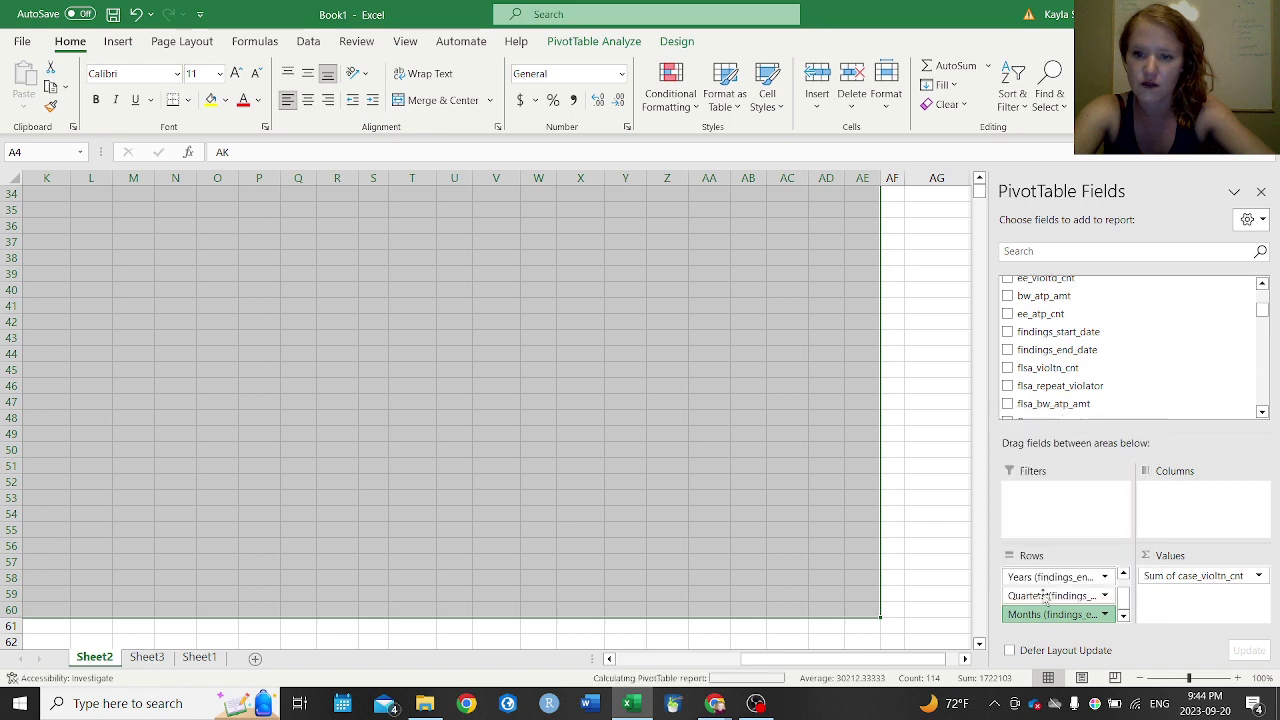
left_click(1046, 612)
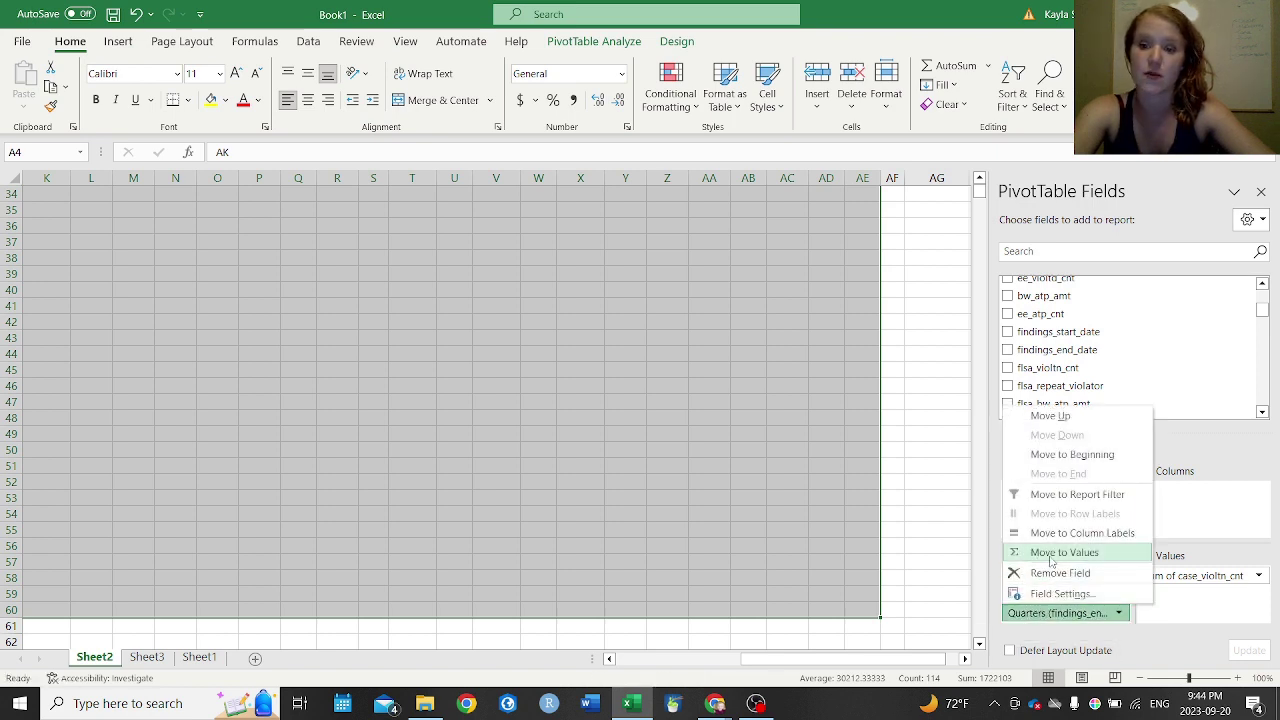
left_click(1050, 573)
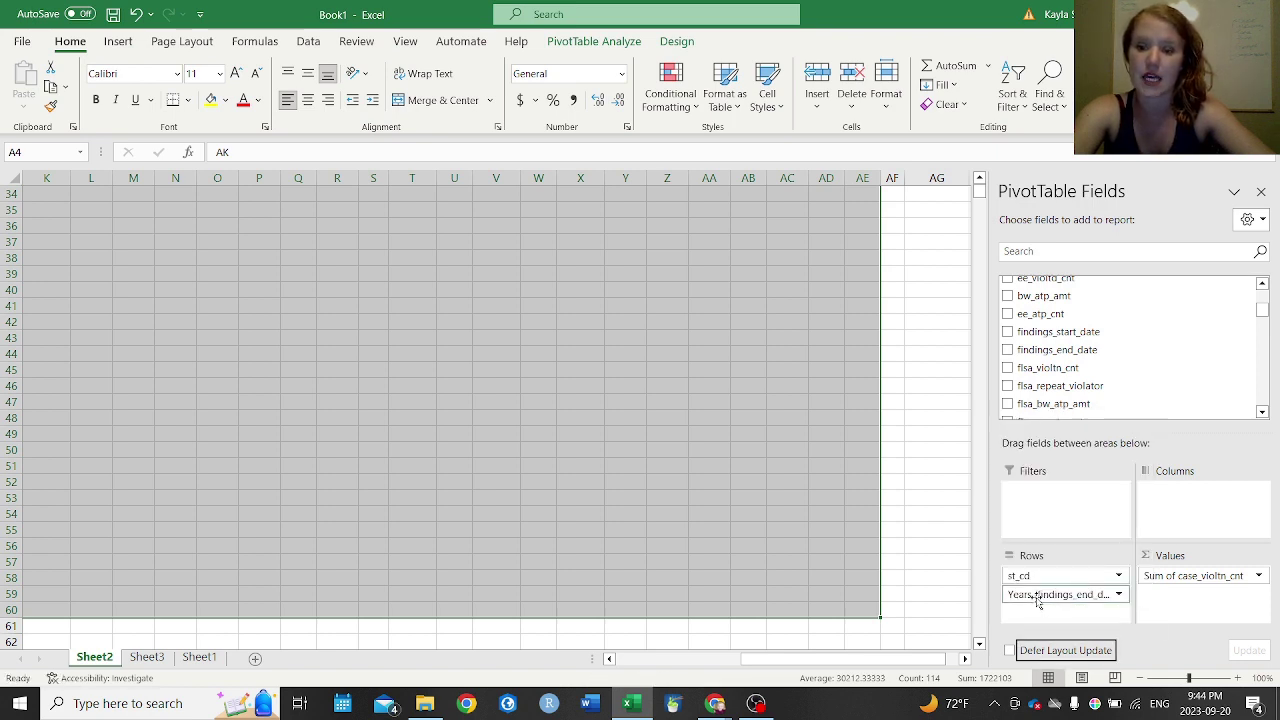
left_click_drag(1038, 598, 1226, 518)
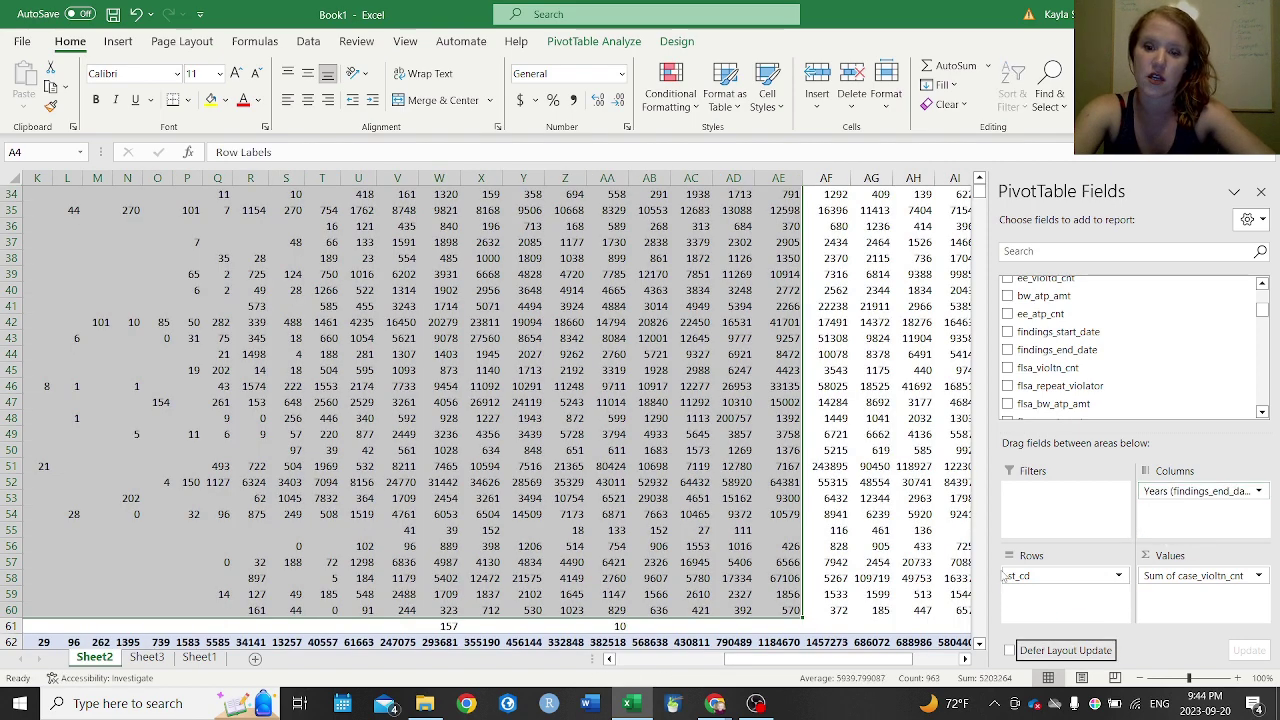
Examine the year headers and summed violations by state from the start of the PivotTable through 1999
left_click(981, 577)
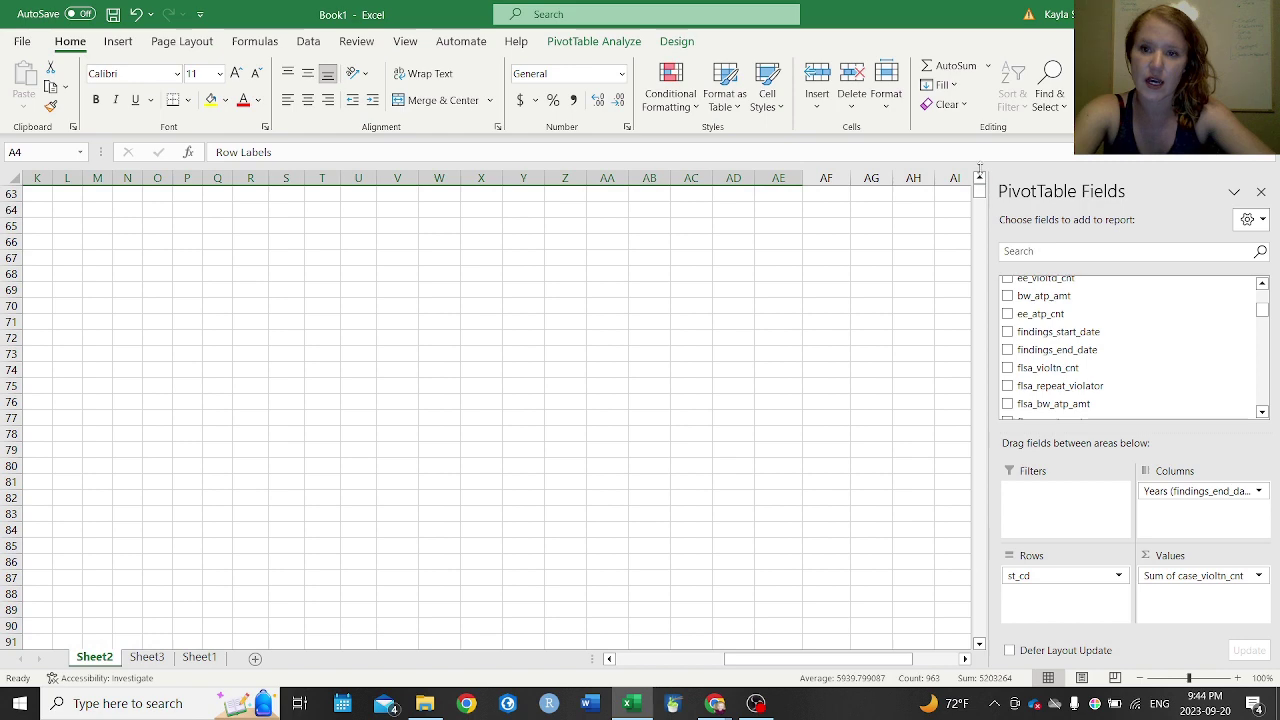
left_click_drag(980, 194, 979, 170)
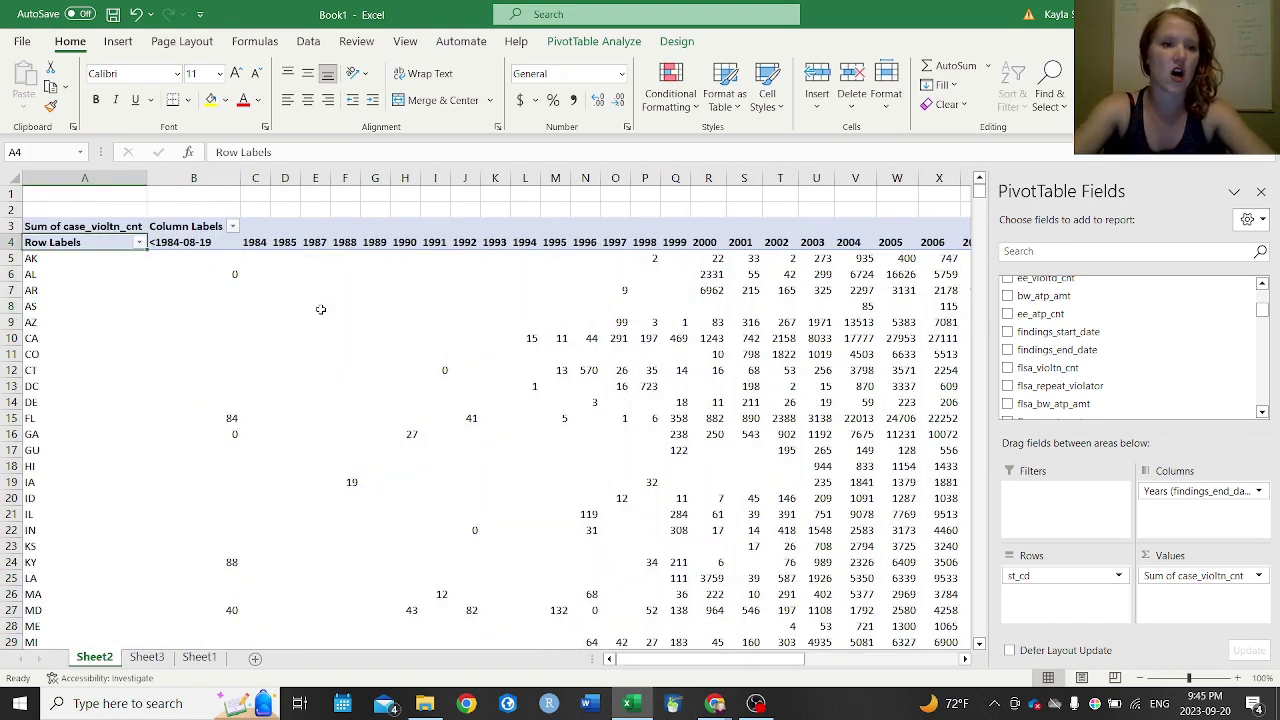
key("Right")
key("Right")
key("Right")
key("Right")
key("Right")
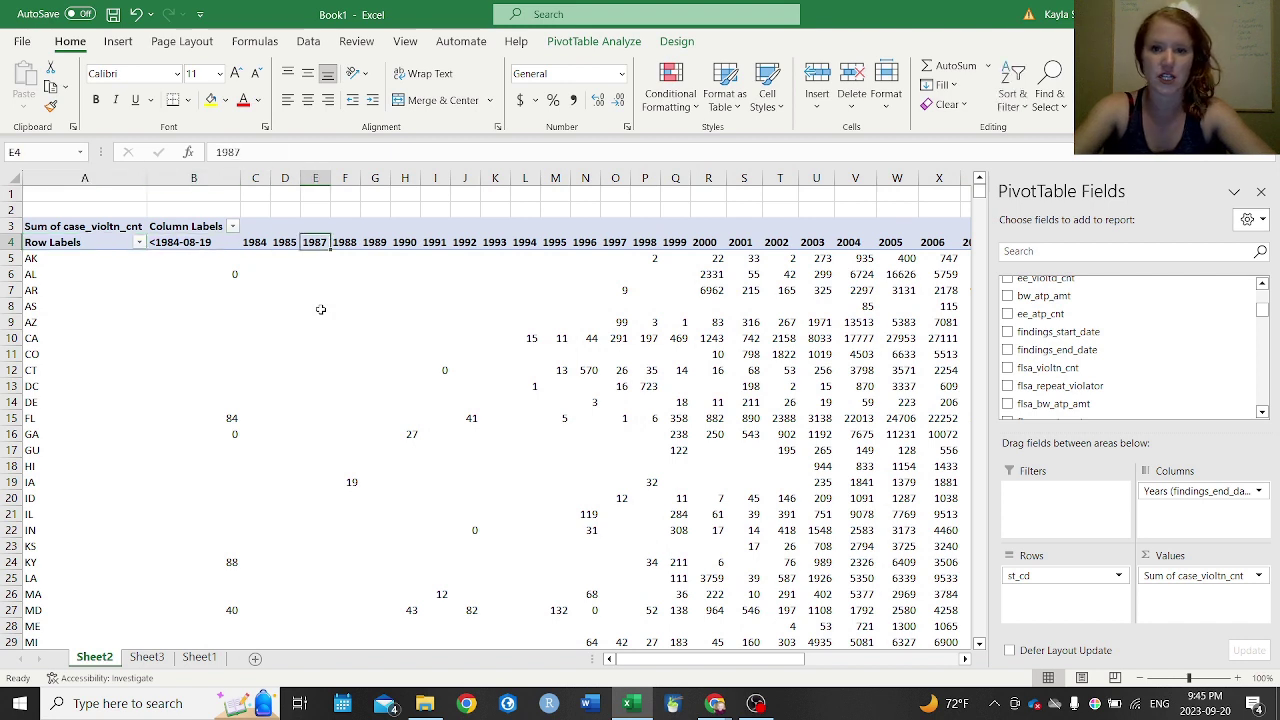
key("Right")
key("Right")
key("Right")
key("Right")
key("Right")
key("Right")
key("Right")
key("Right")
key("Right")
key("Right")
key("Right")
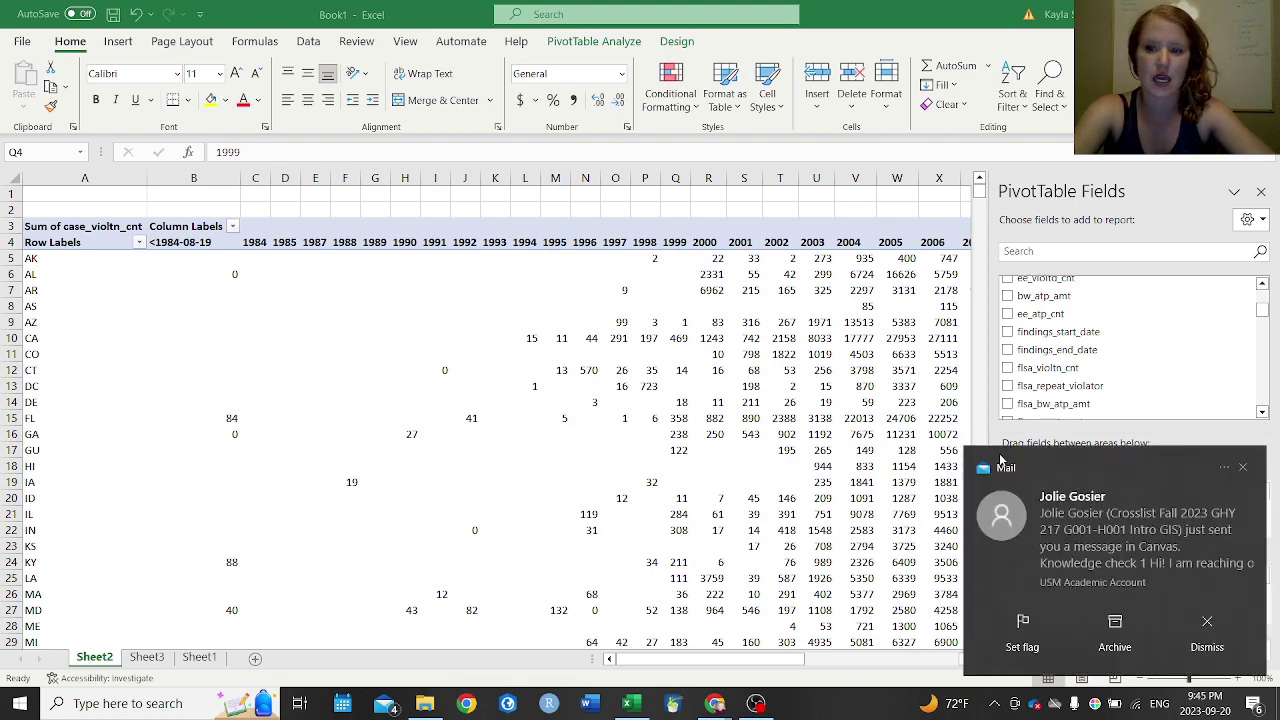
left_click(1245, 469)
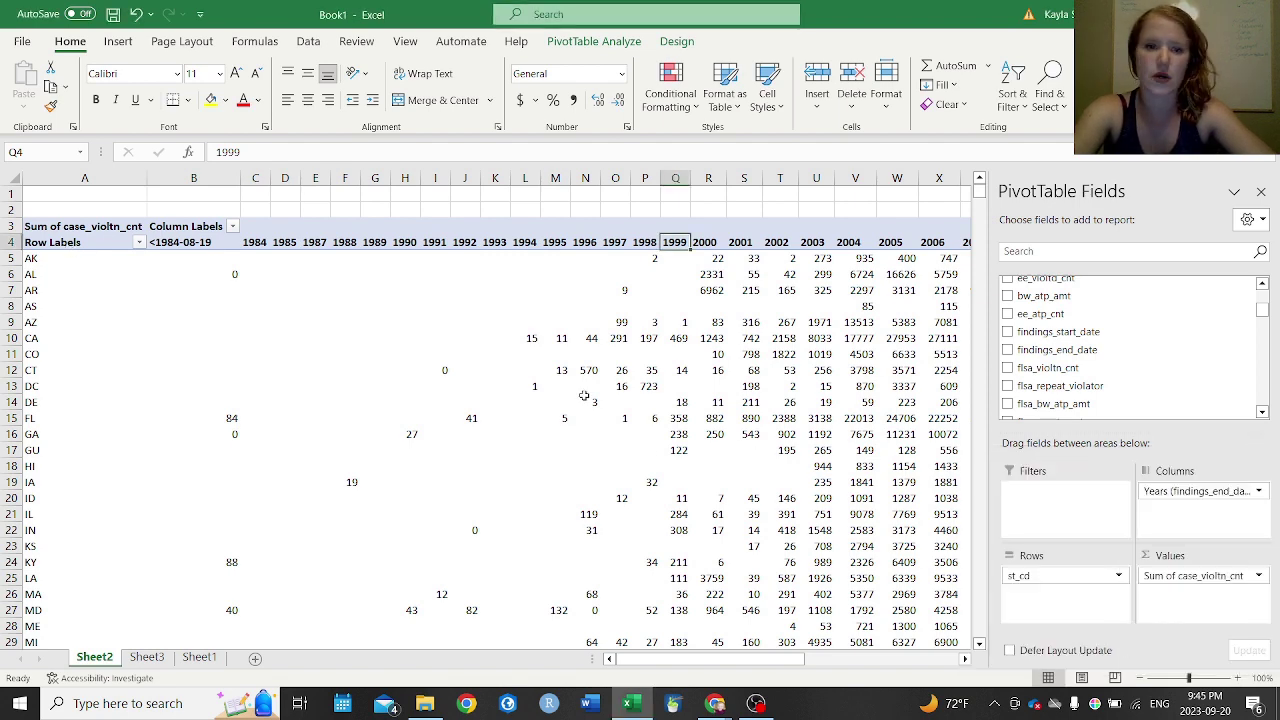
Copy the PivotTable on Sheet2 from its Row Labels header through the 2022 column and row 60 onto a new sheet
left_click(75, 248)
key("ctrl+shift+Right")
left_click_drag(905, 246, 872, 624)
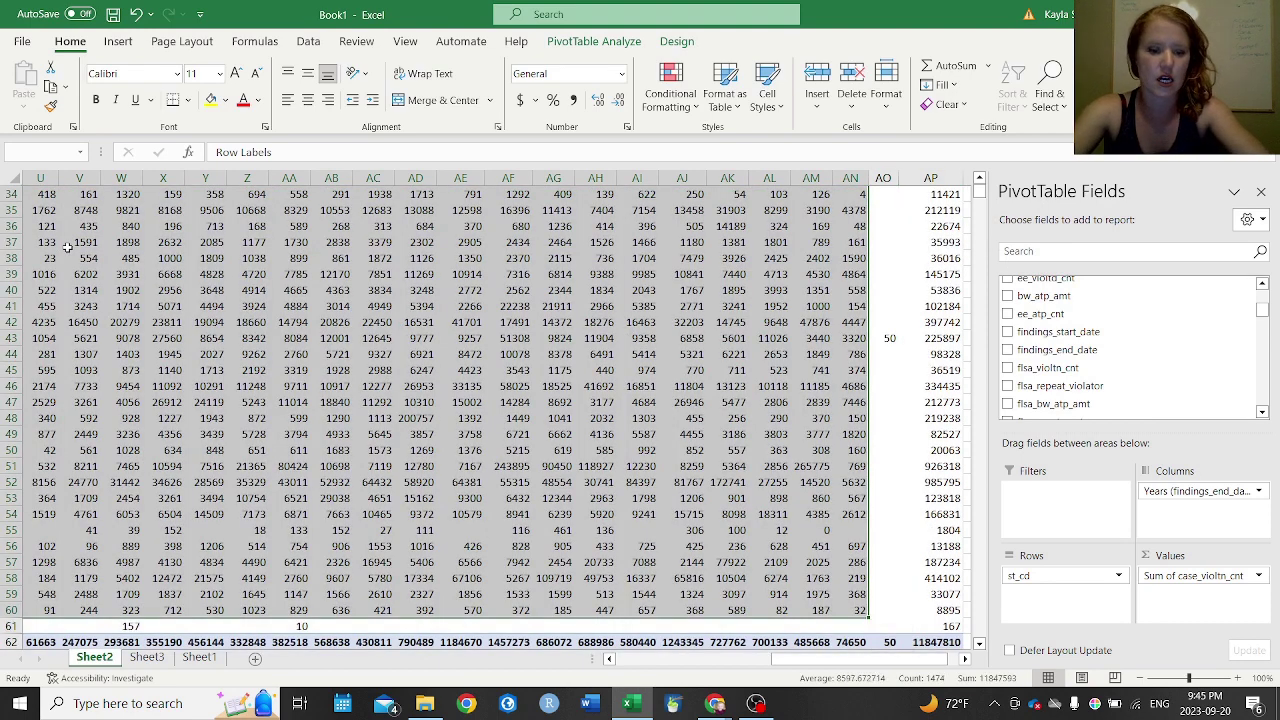
key("ctrl+c")
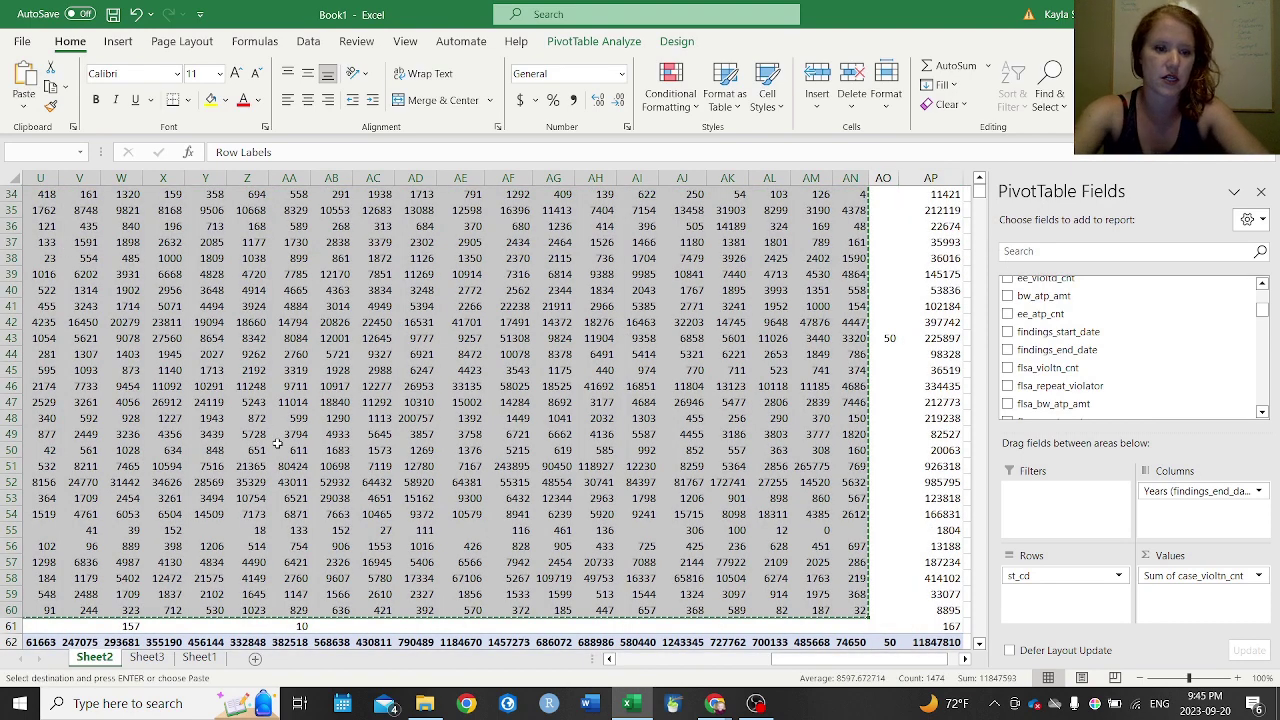
left_click(255, 658)
key("ctrl+v")
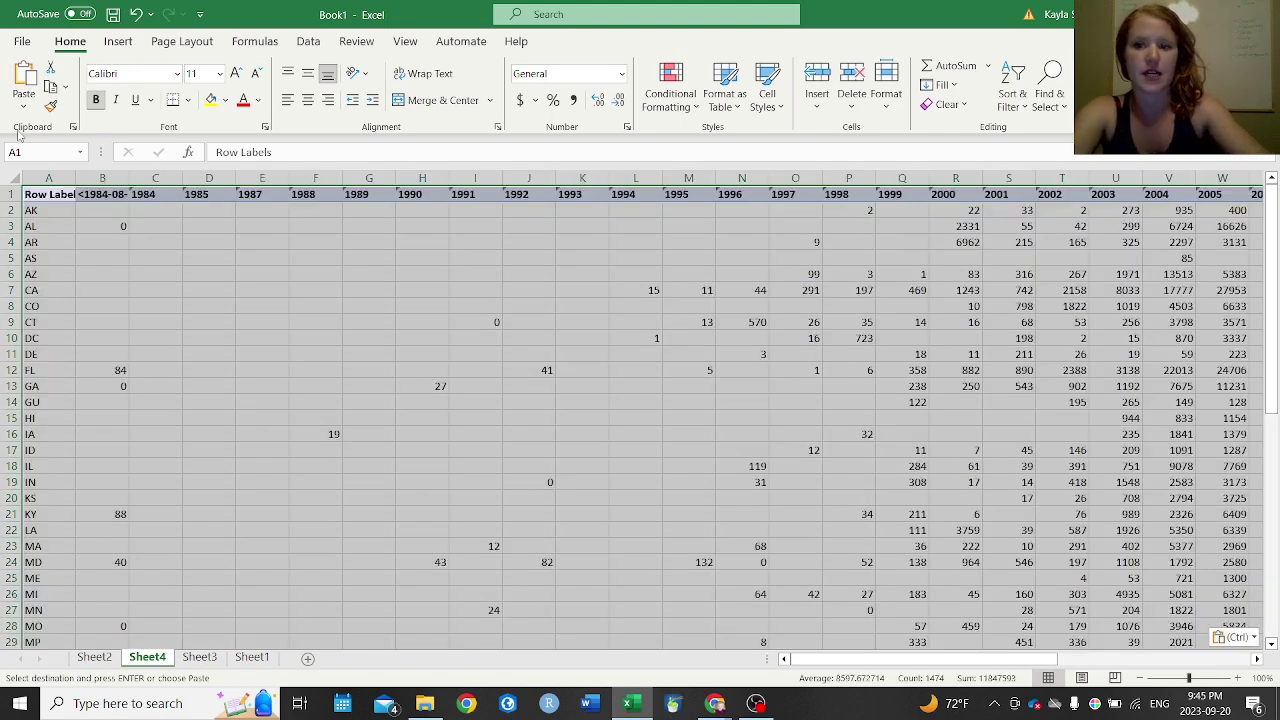
Extend the copied PivotTable range on Sheet2 through the Grand Total column and paste it over the data on Sheet4 from A1
left_click(92, 659)
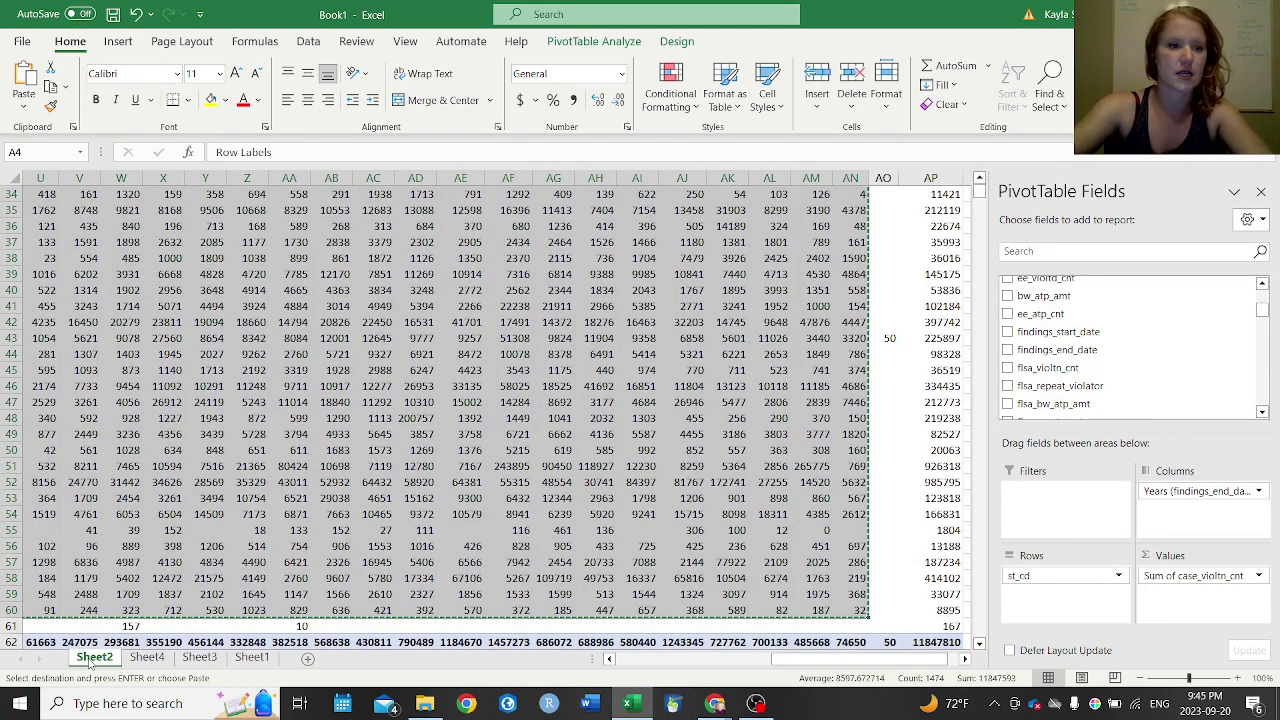
key("ctrl+shift+Right")
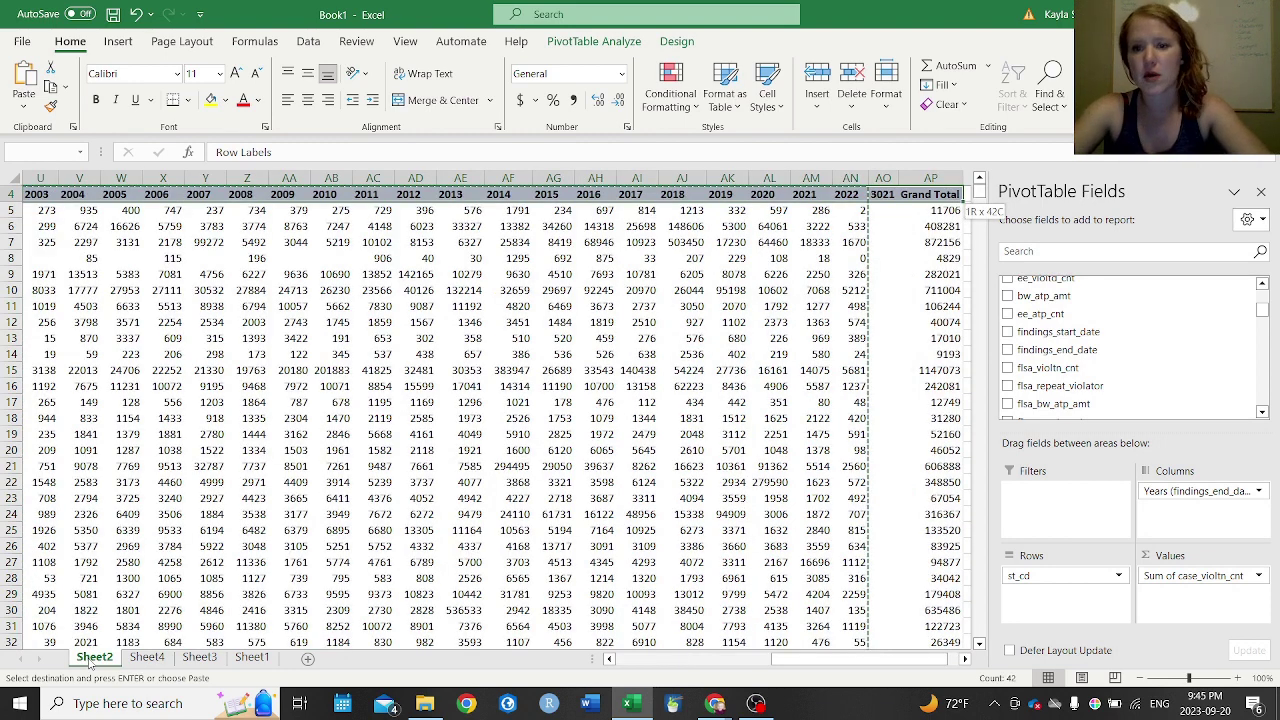
key("ctrl+shift+Down")
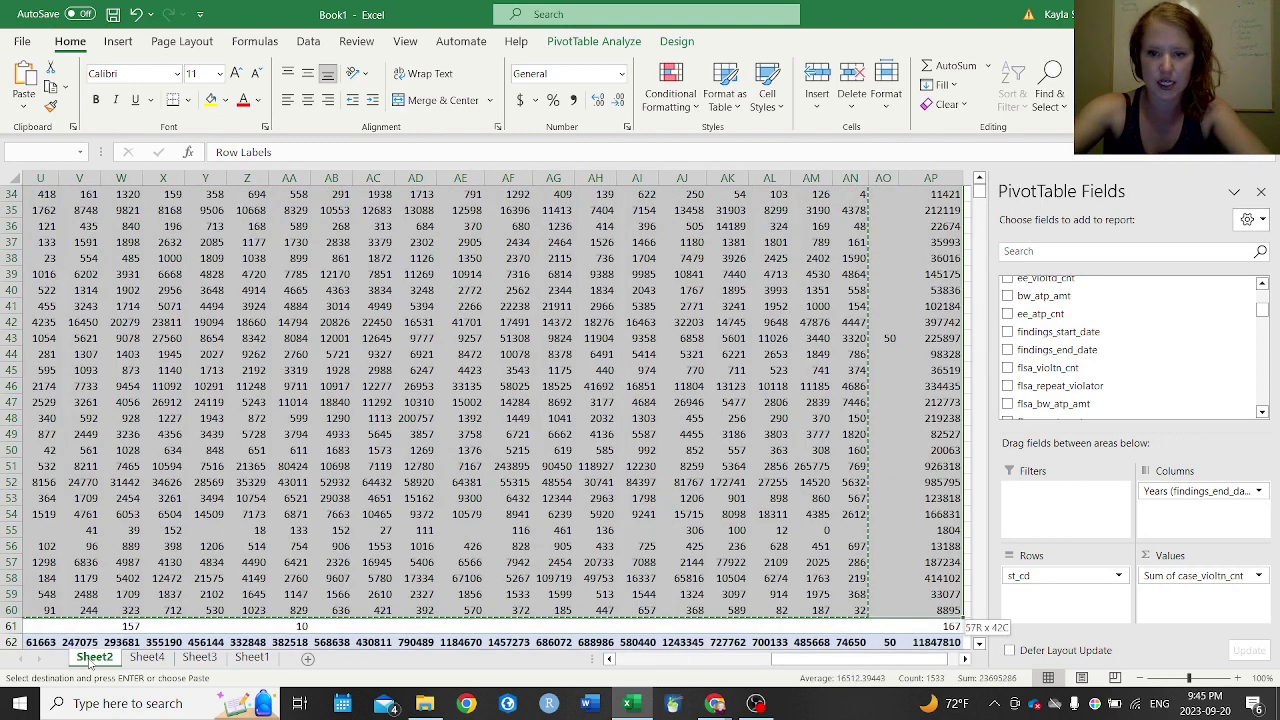
left_click(146, 660)
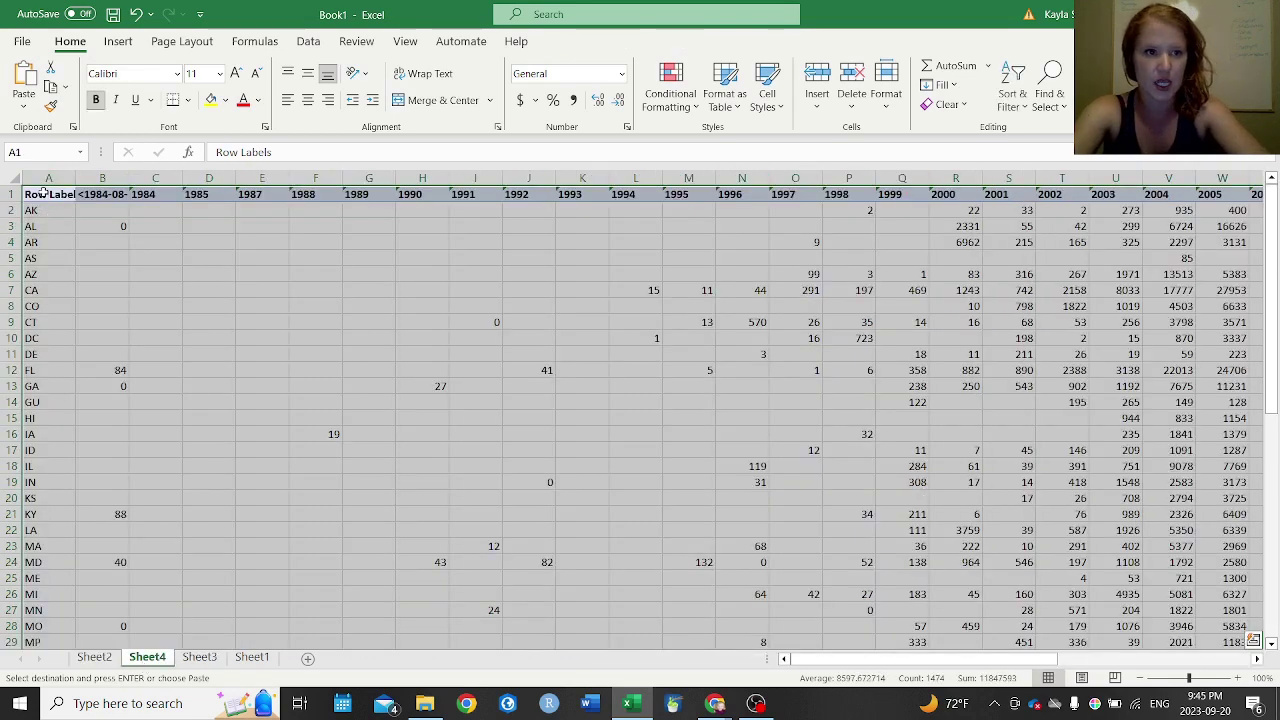
left_click(42, 195)
key("ctrl+v")
key("ctrl")
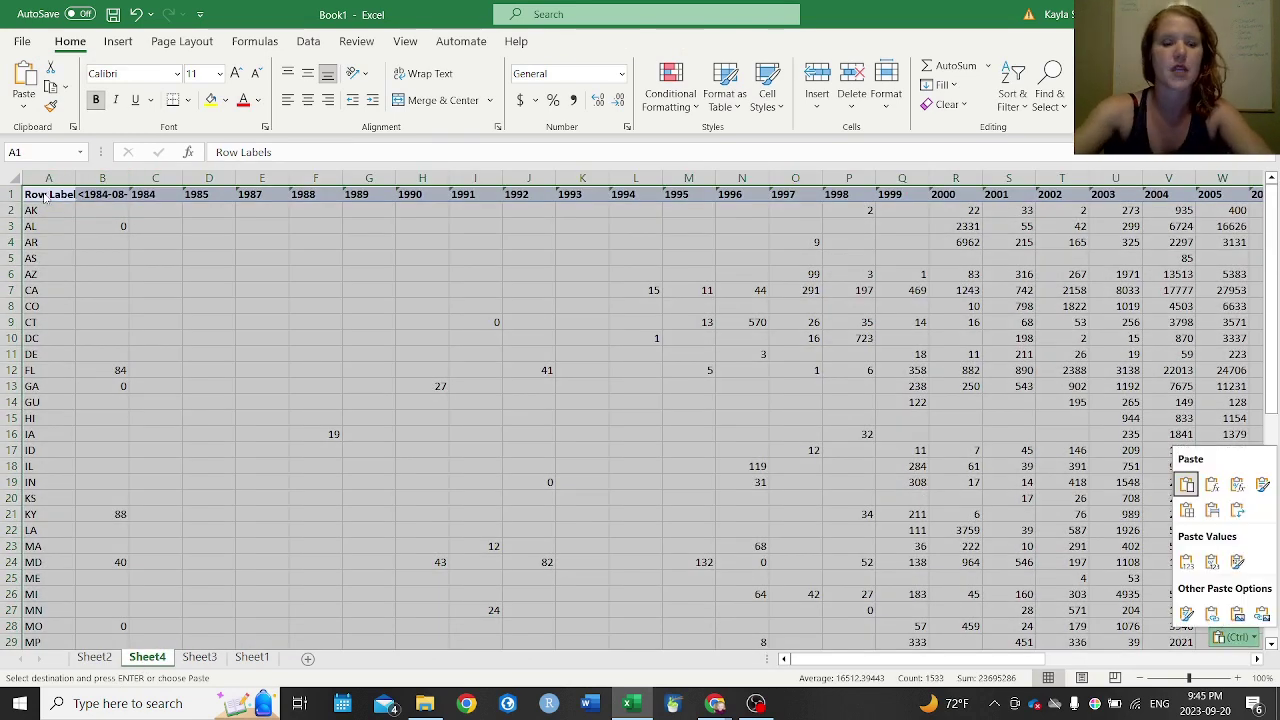
key("Right")
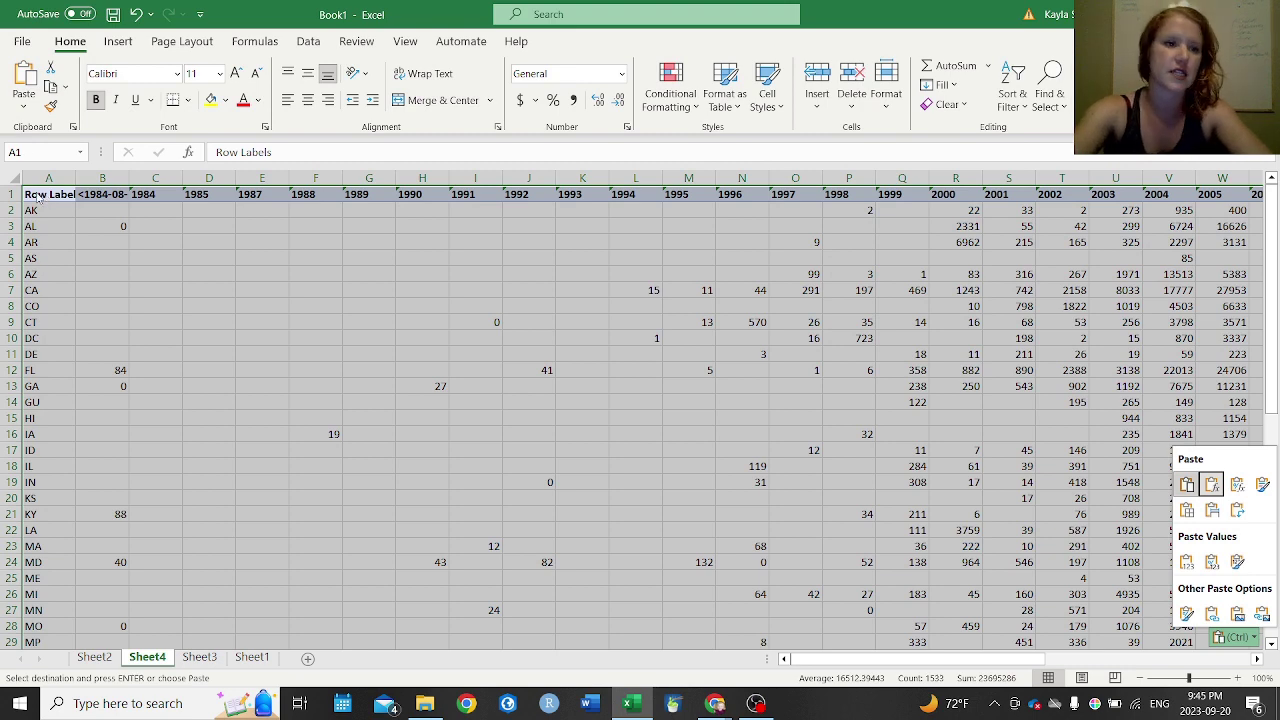
key("Return")
Delete the erroneous 3021 year column from the pasted table on Sheet4
left_click(35, 194)
key("ctrl+Right")
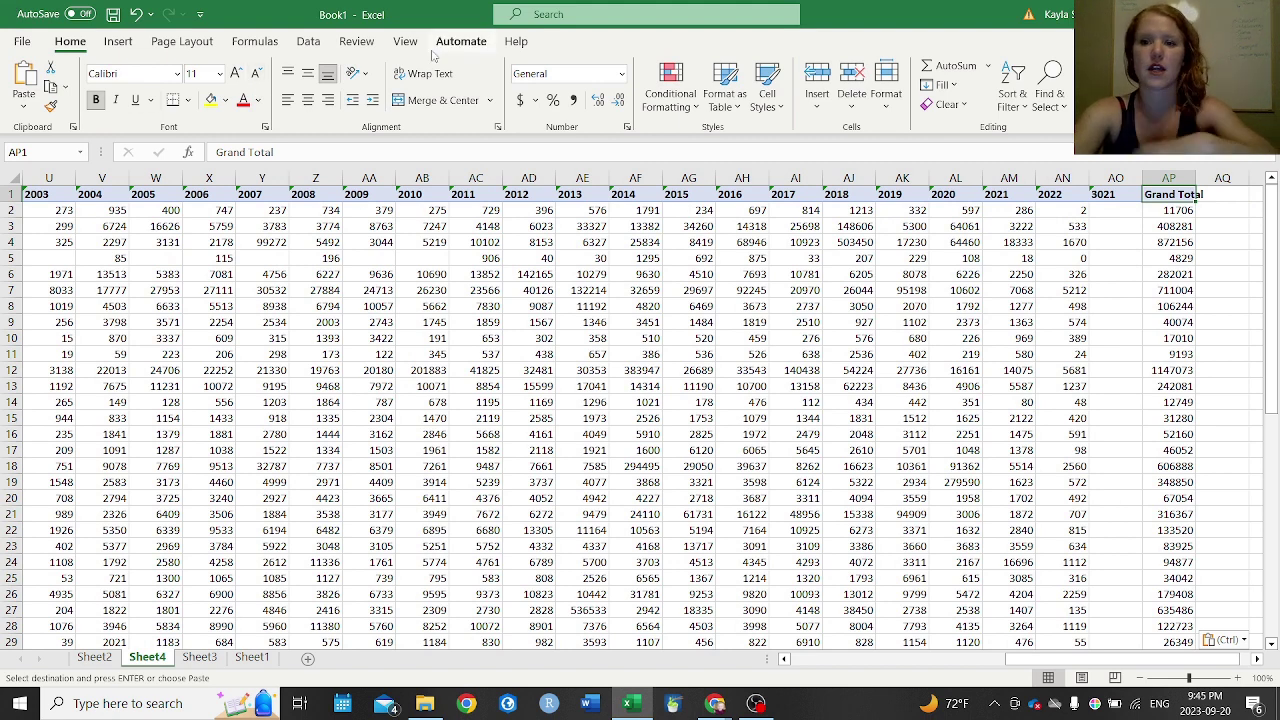
left_click(1113, 177)
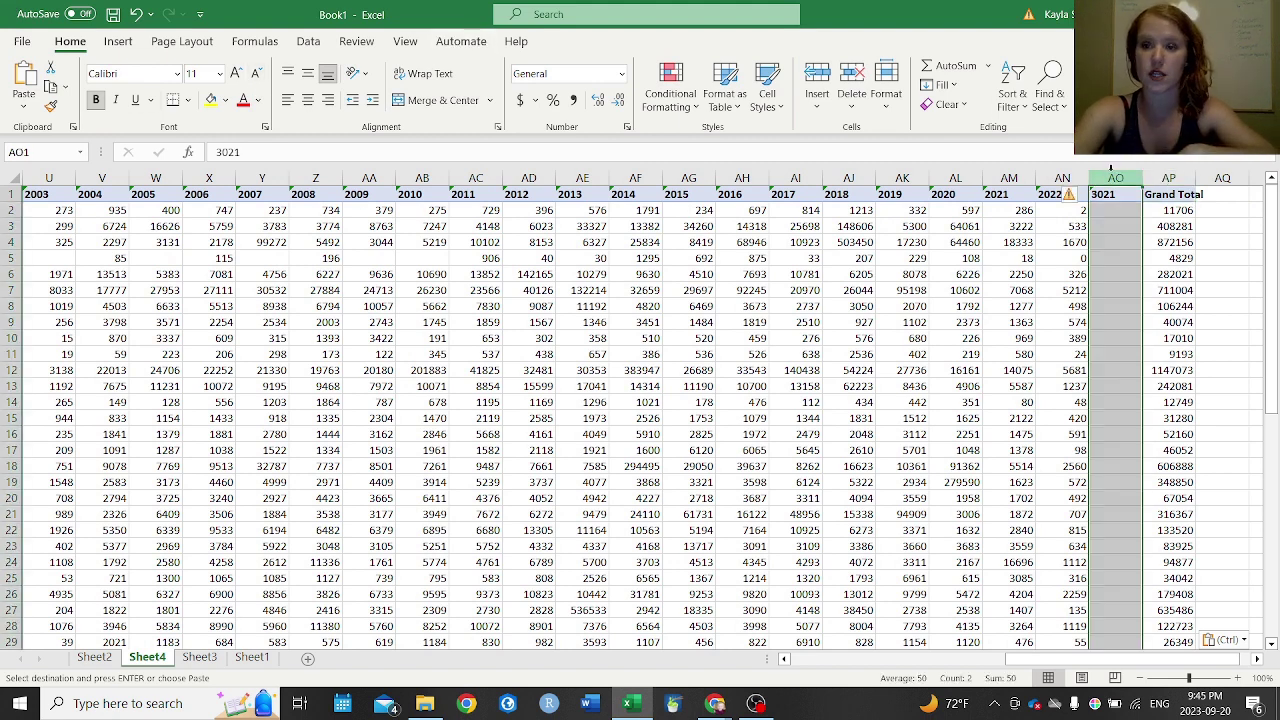
right_click(1113, 177)
left_click(990, 363)
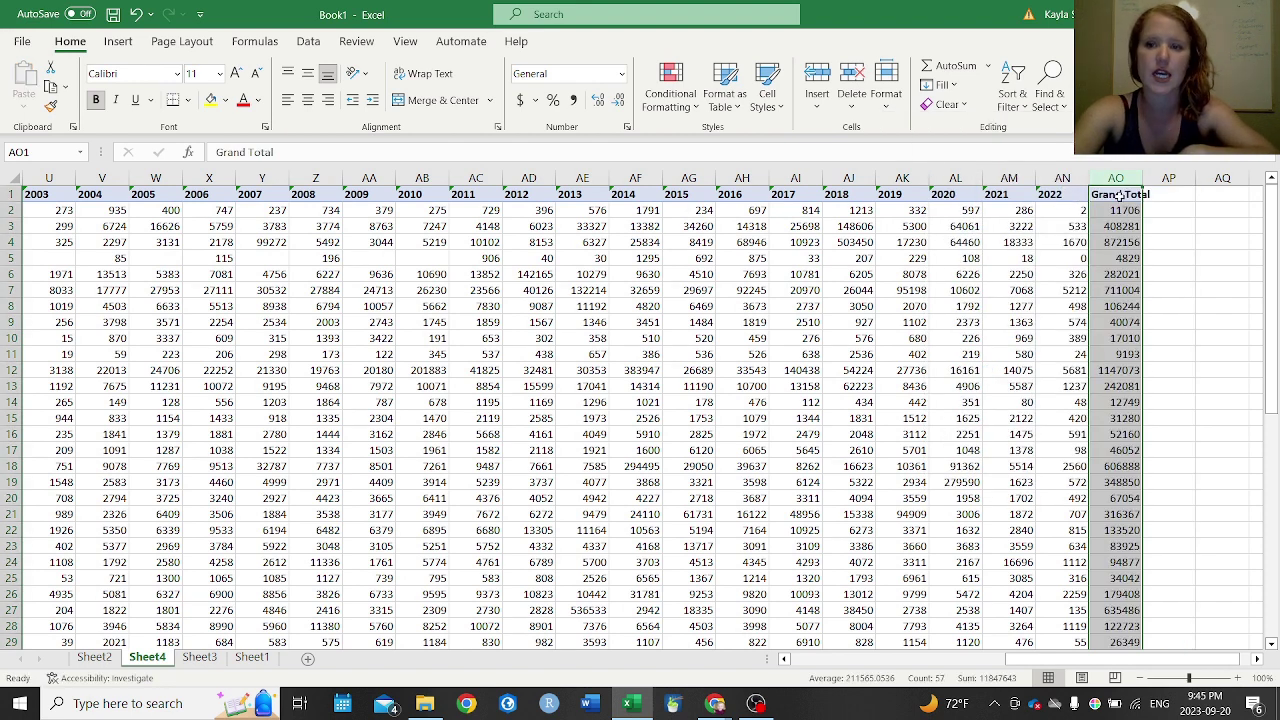
Sort the state rows on Sheet4 by Grand Total from largest to smallest
double_click(1117, 193)
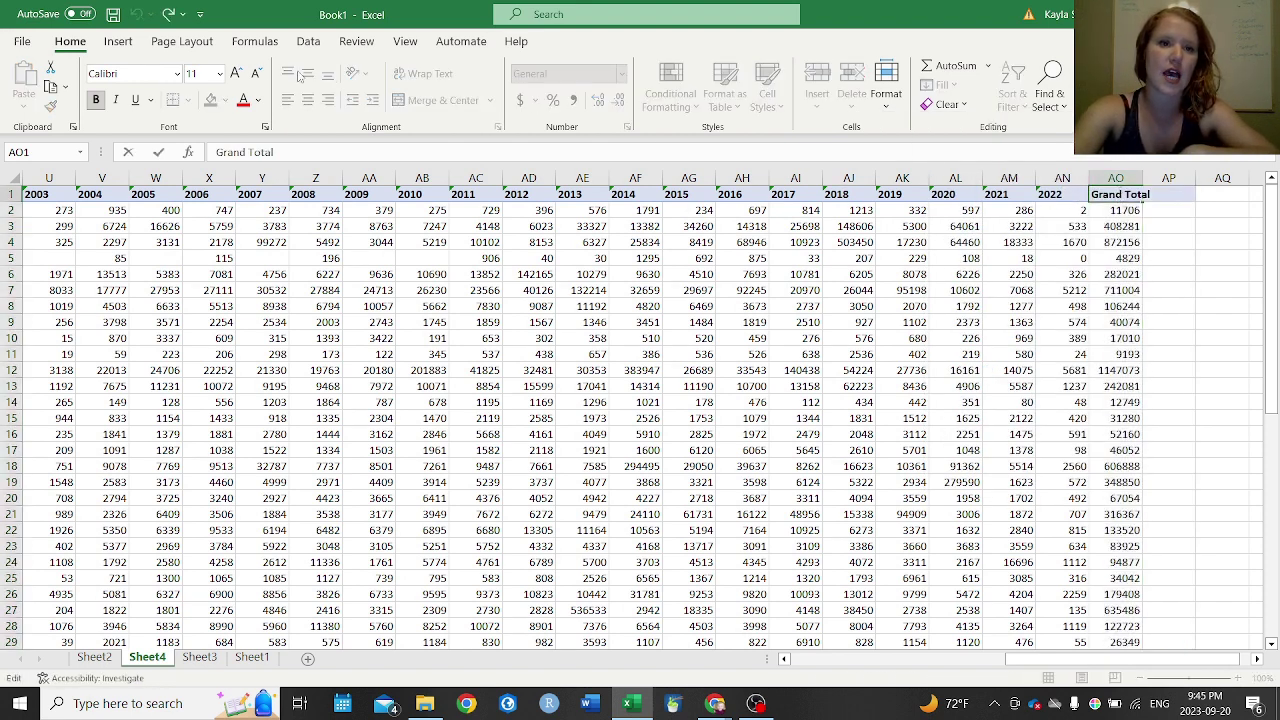
left_click(955, 338)
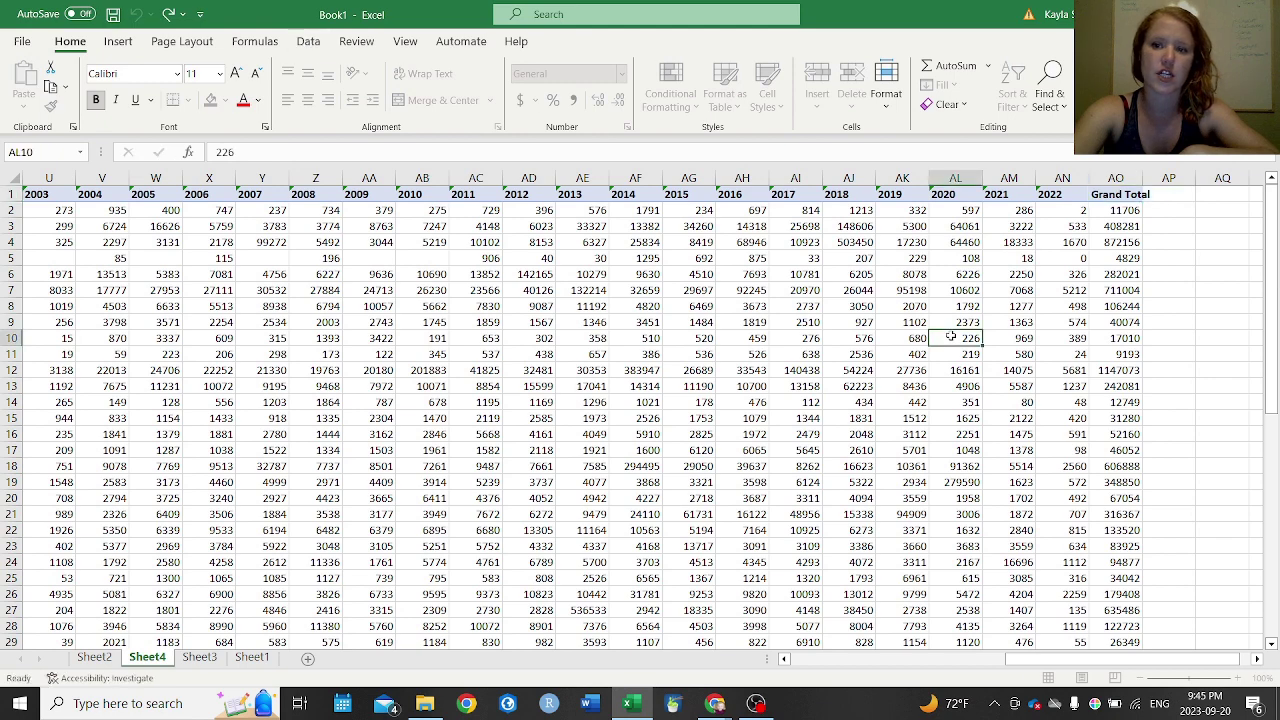
left_click(1108, 211)
left_click(308, 41)
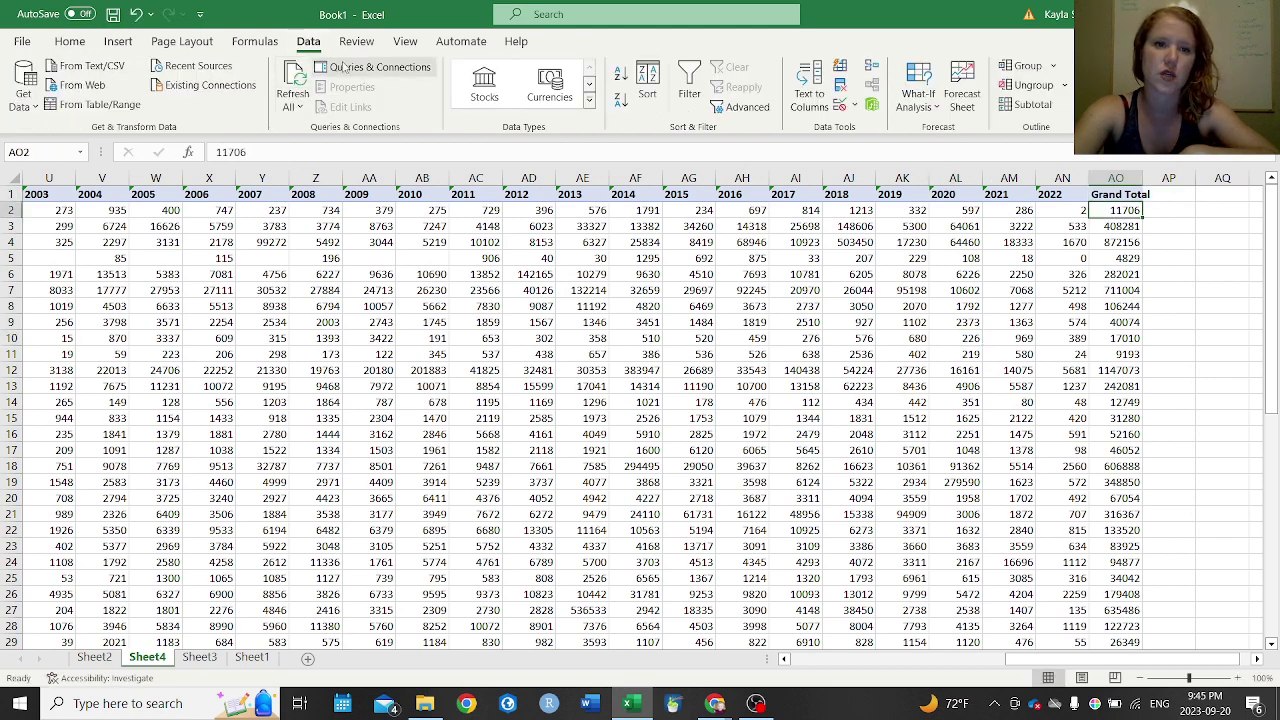
left_click(620, 99)
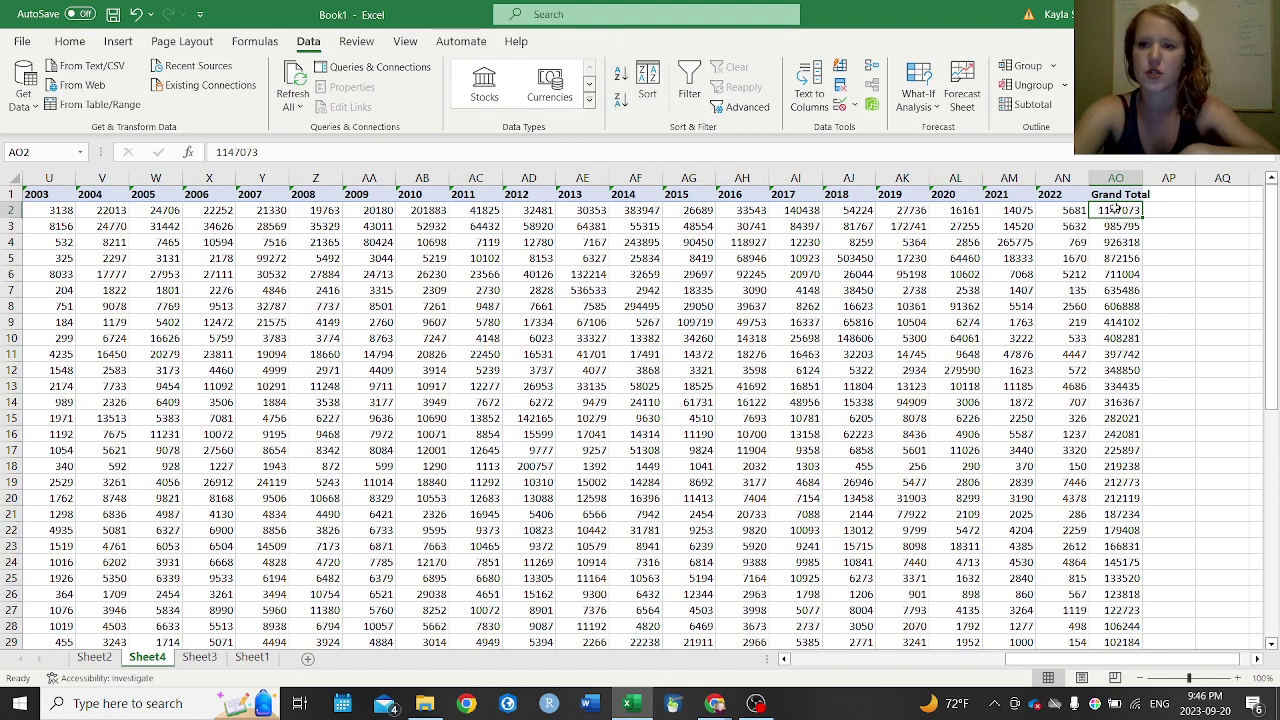
Examine the sorted order of the states and the year headers at the start of the table on Sheet4
key("Home")
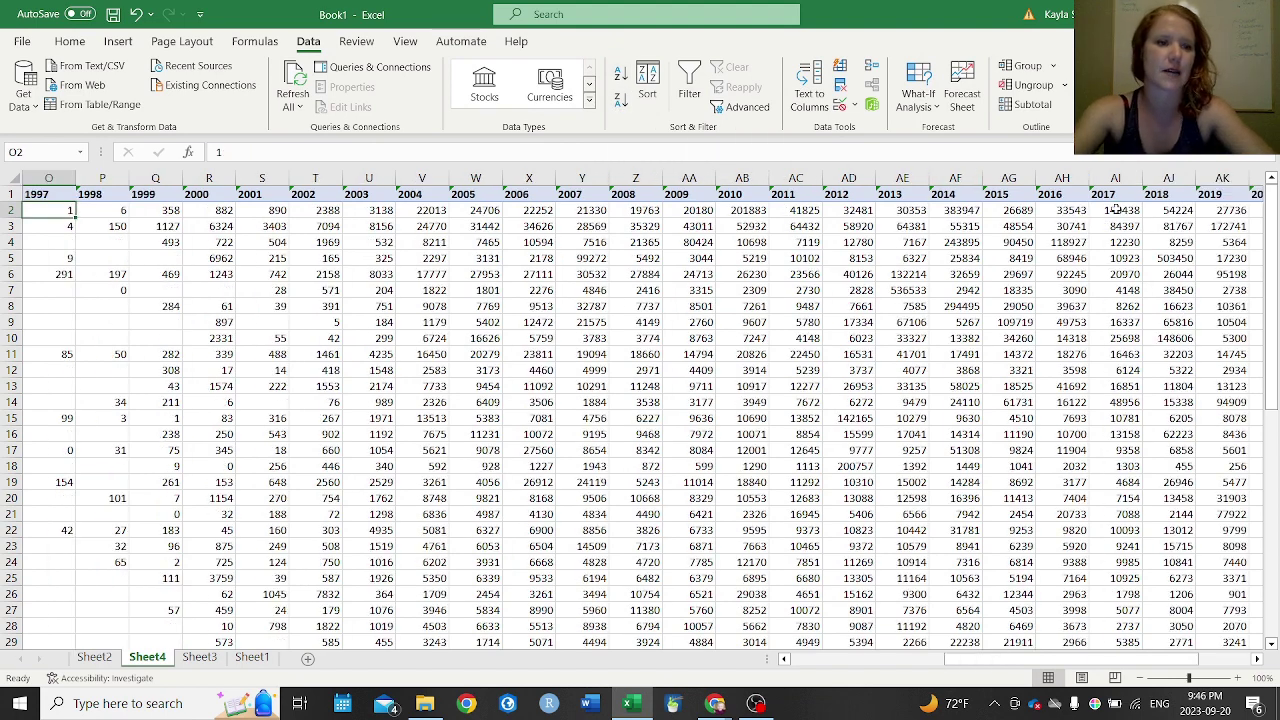
key("Home")
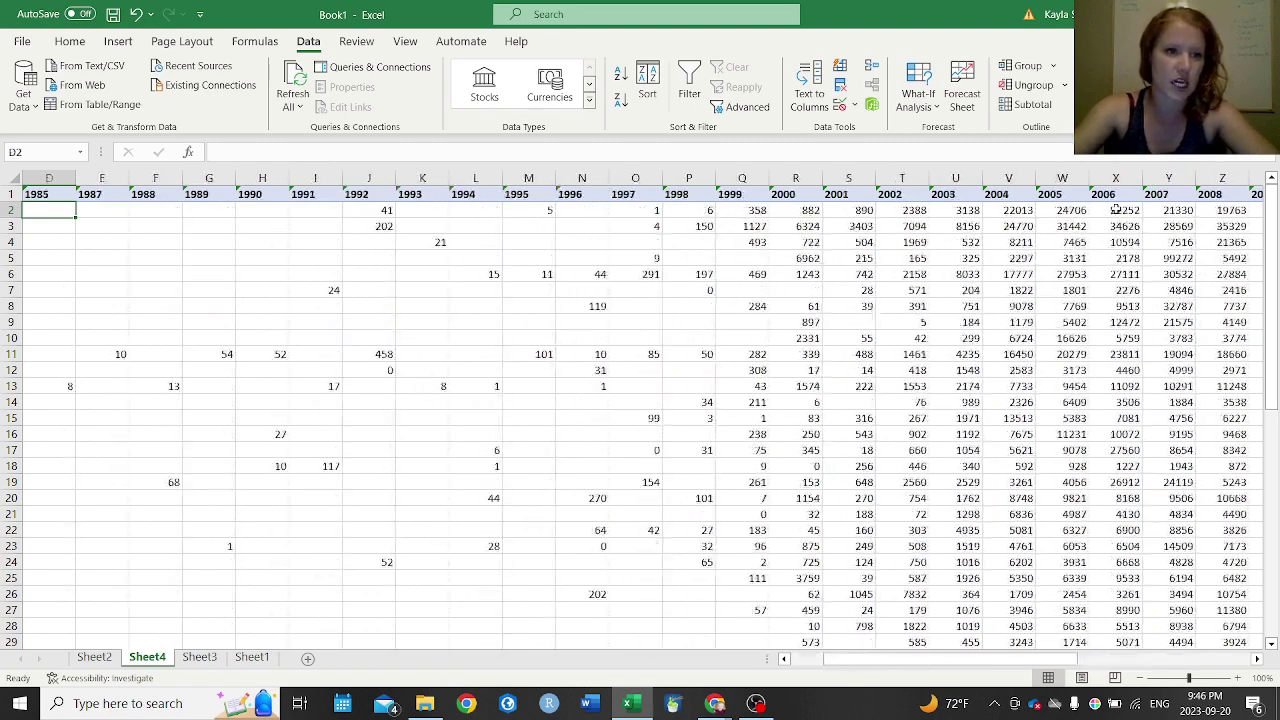
key("Down")
key("Down")
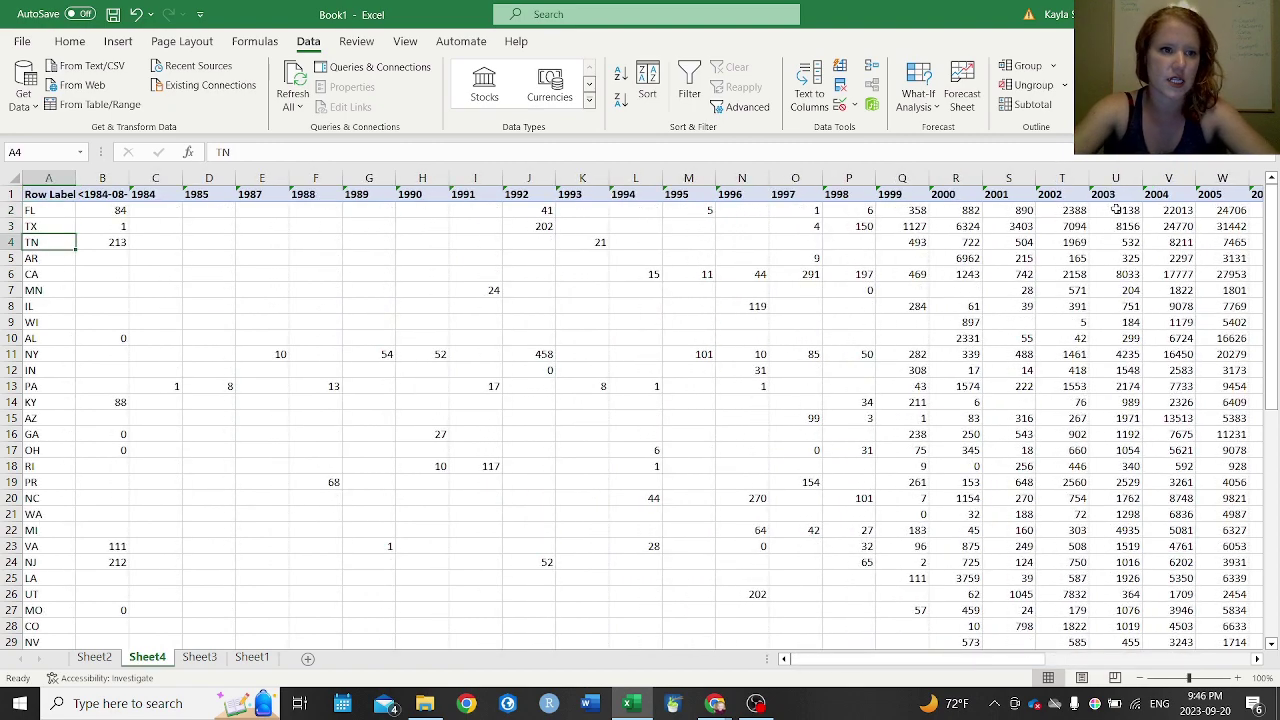
key("Up")
key("Up")
key("Up")
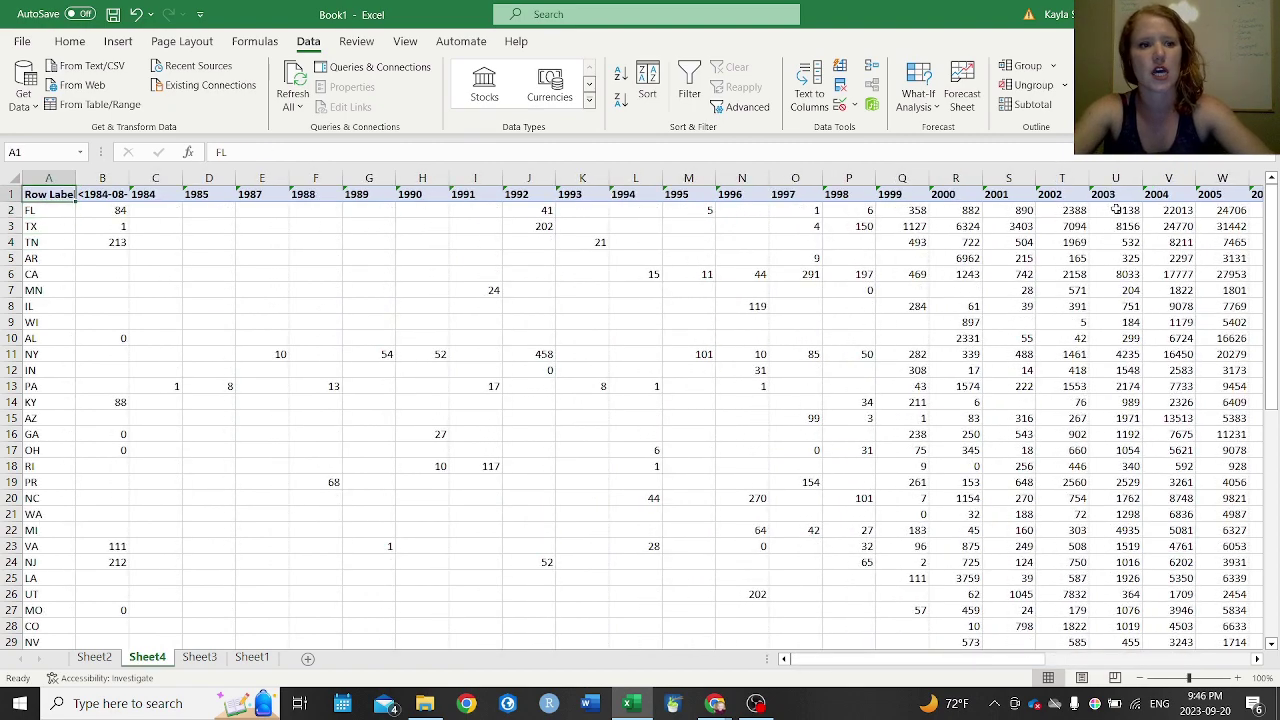
key("ctrl+Right")
key("ctrl+Left")
key("Down")
key("Down")
key("Down")
key("Down")
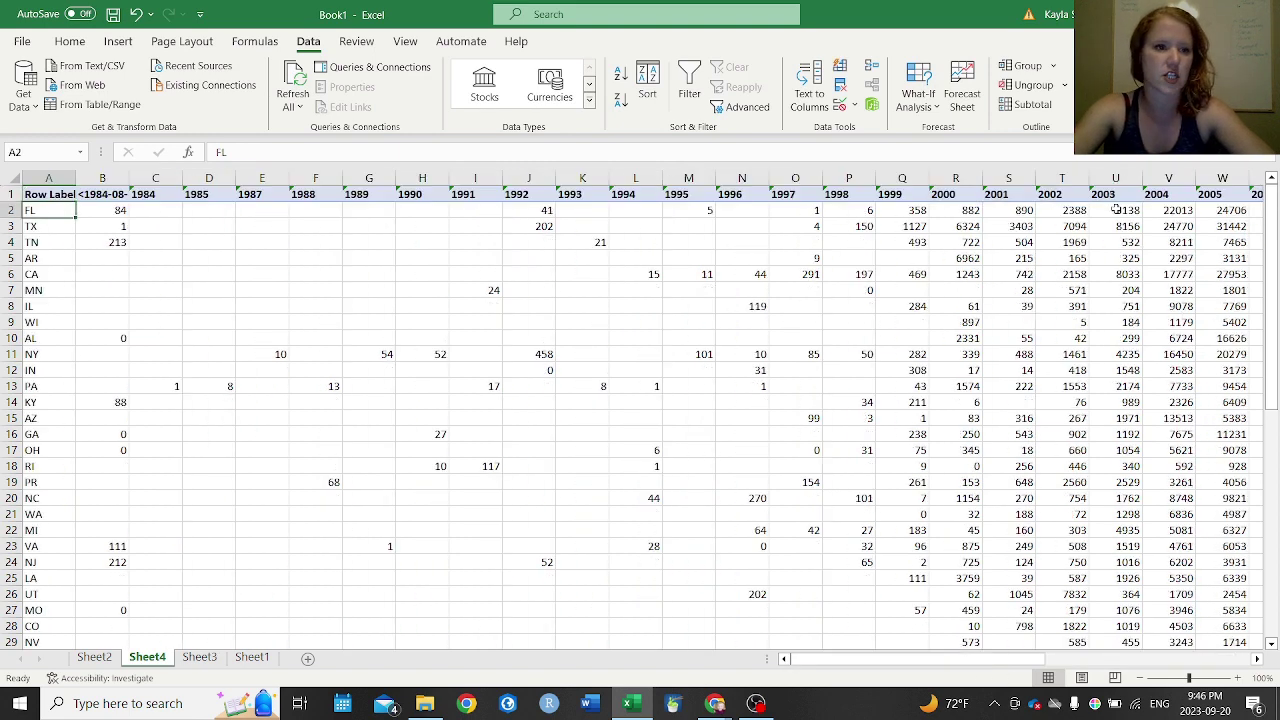
key("Up")
key("Up")
key("Up")
key("Up")
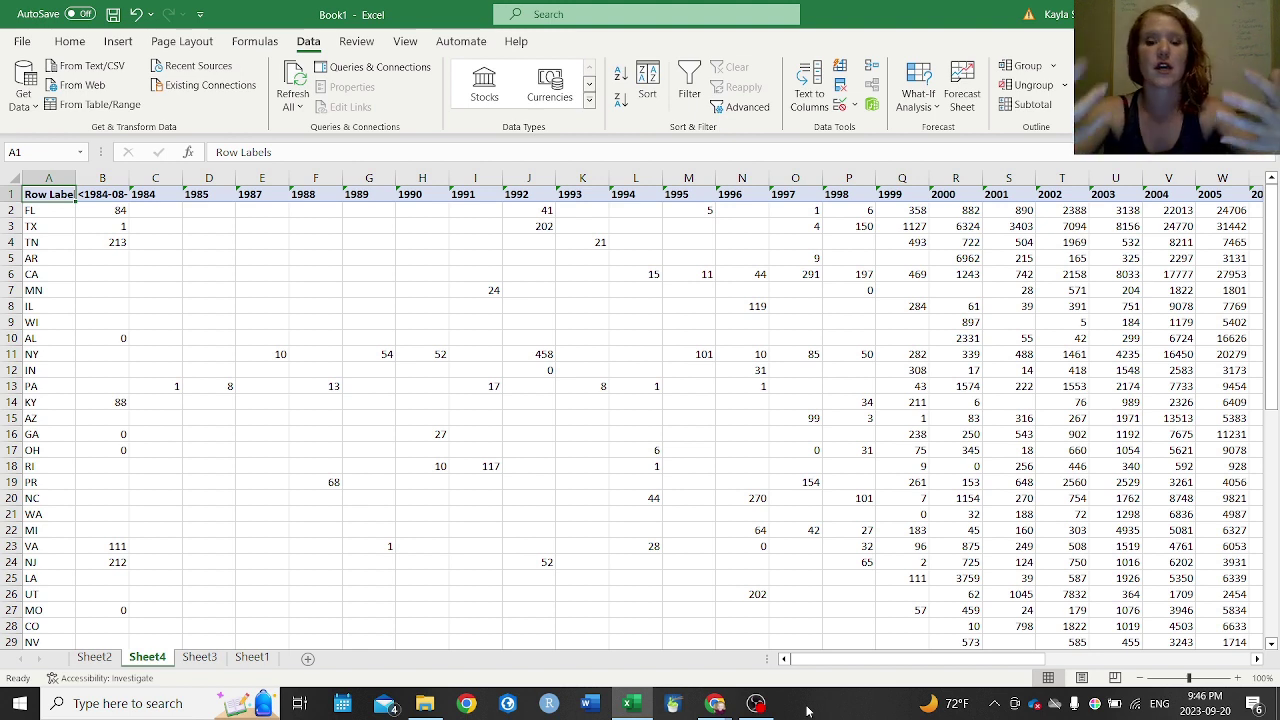
left_click(755, 706)
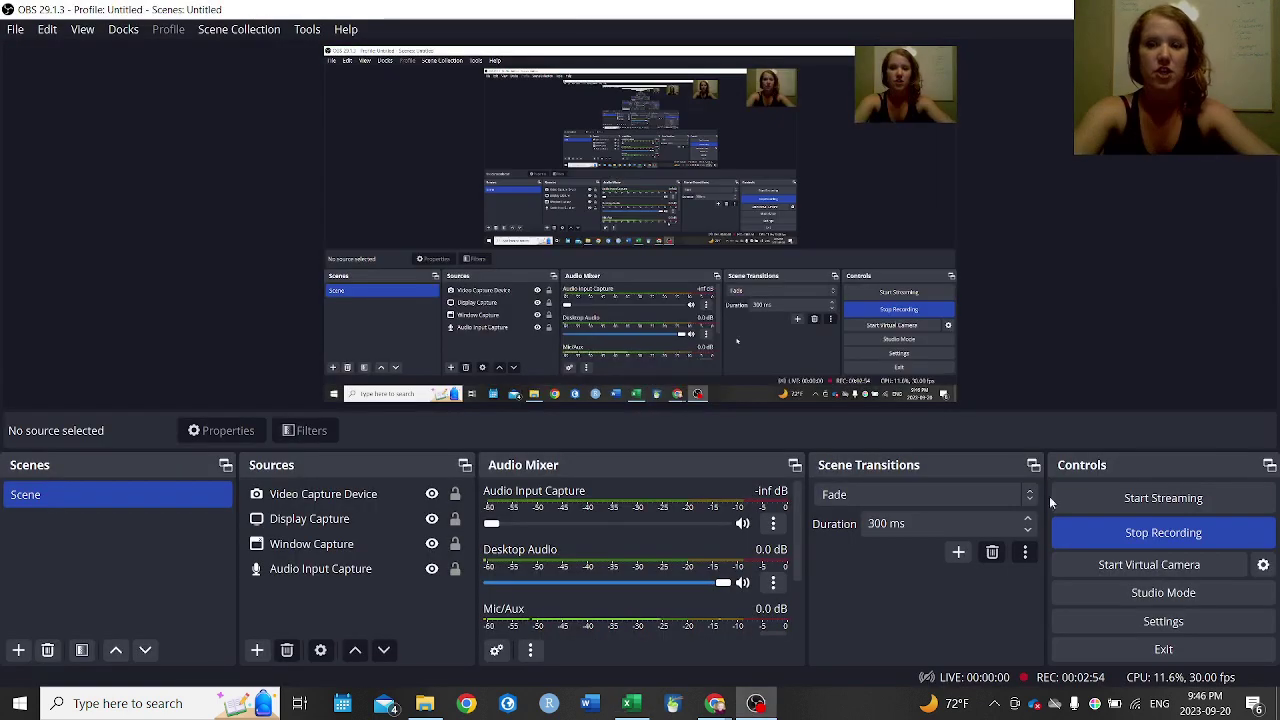